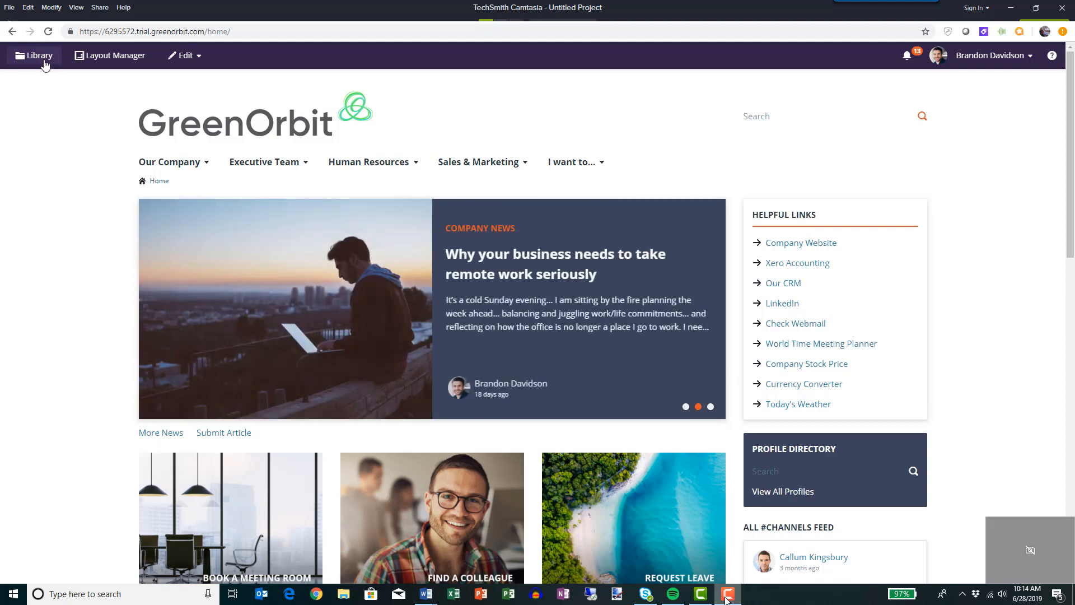
Step: Open the Training folder in the content library
left_click(42, 57)
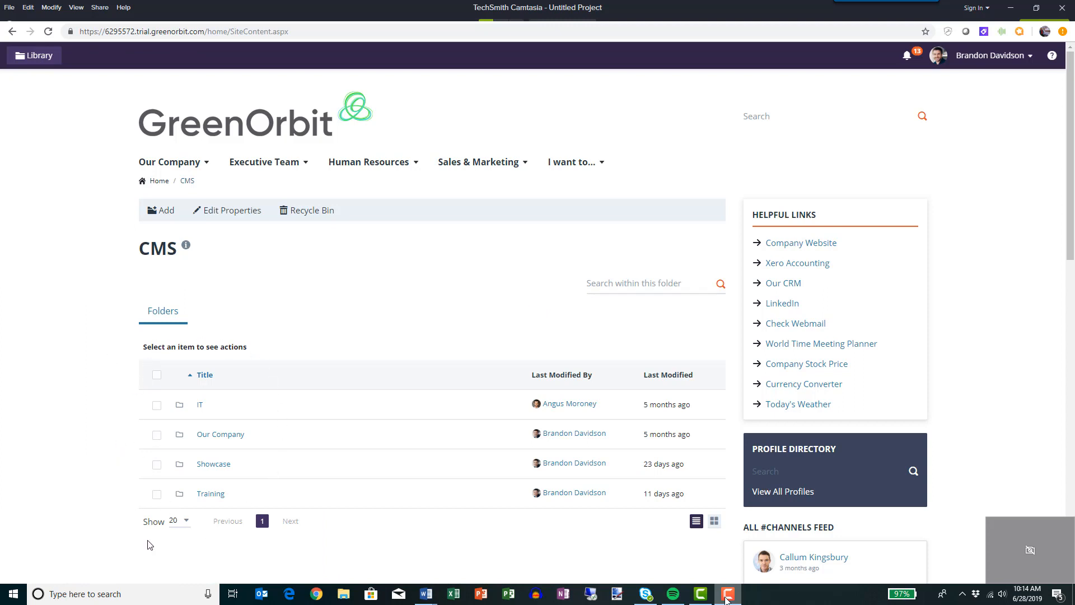
left_click(157, 494)
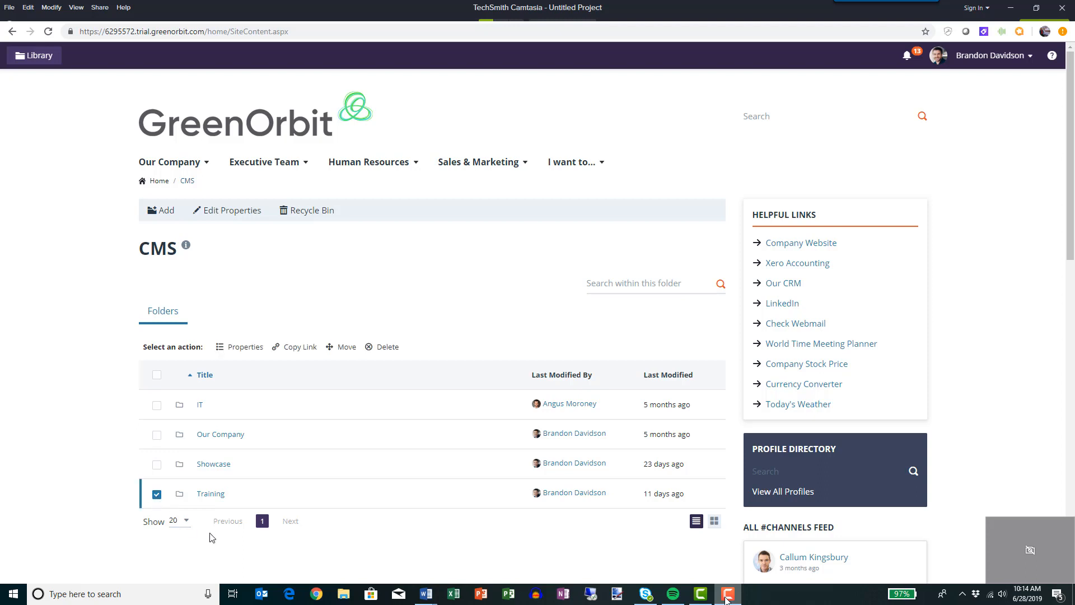
left_click(211, 495)
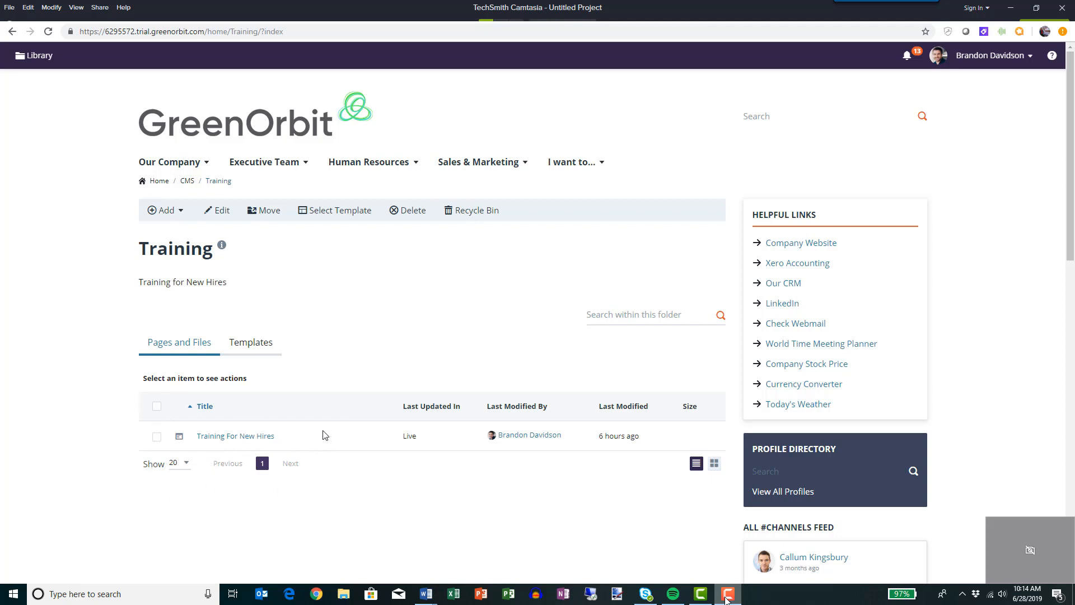
left_click(179, 210)
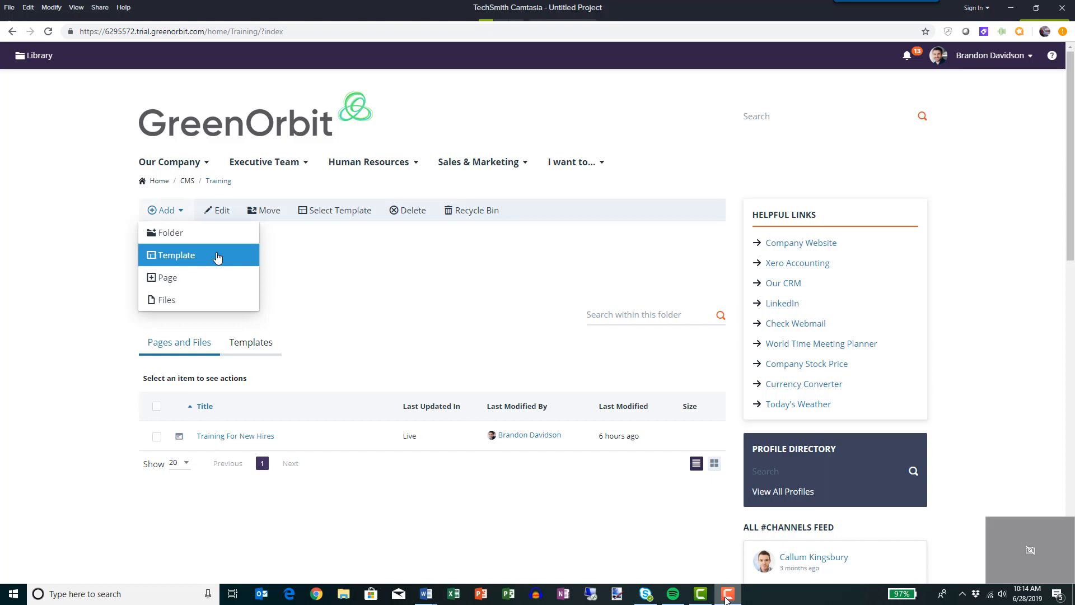
left_click(217, 310)
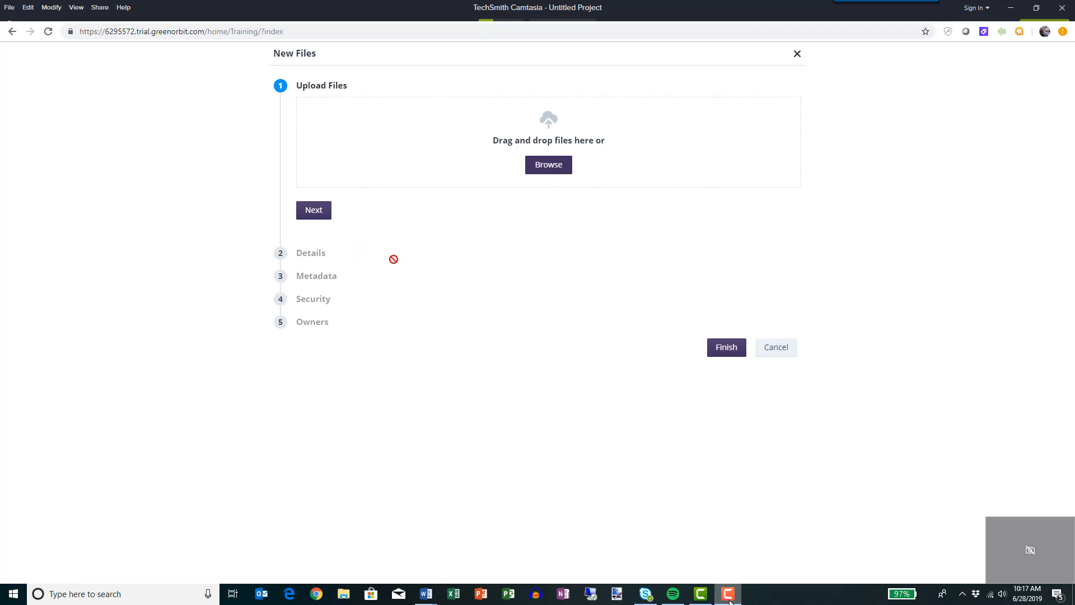
left_click(550, 170)
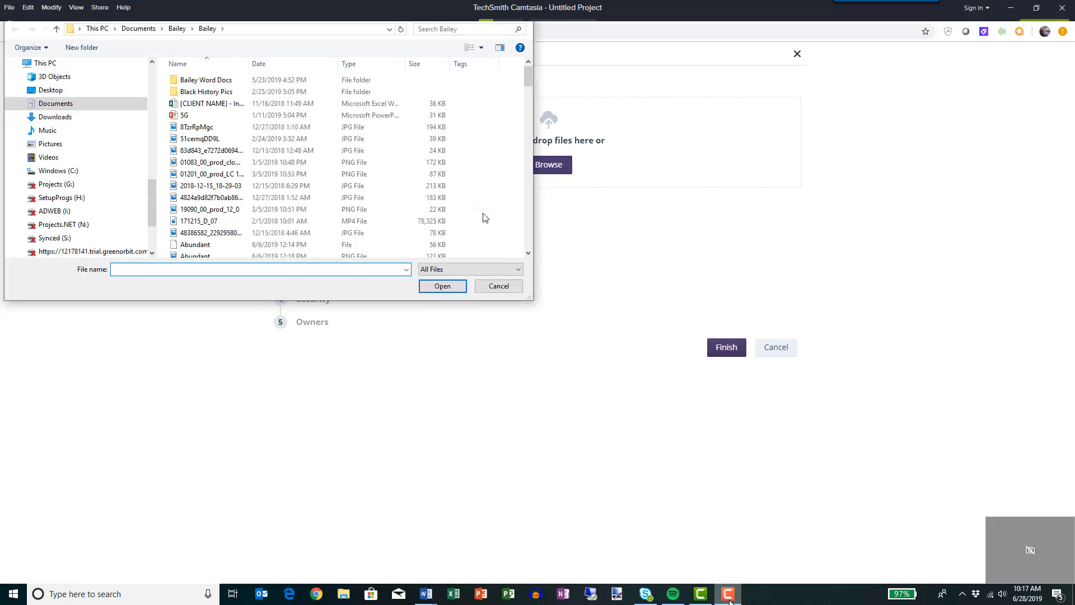
scroll(332, 170, "down", 3)
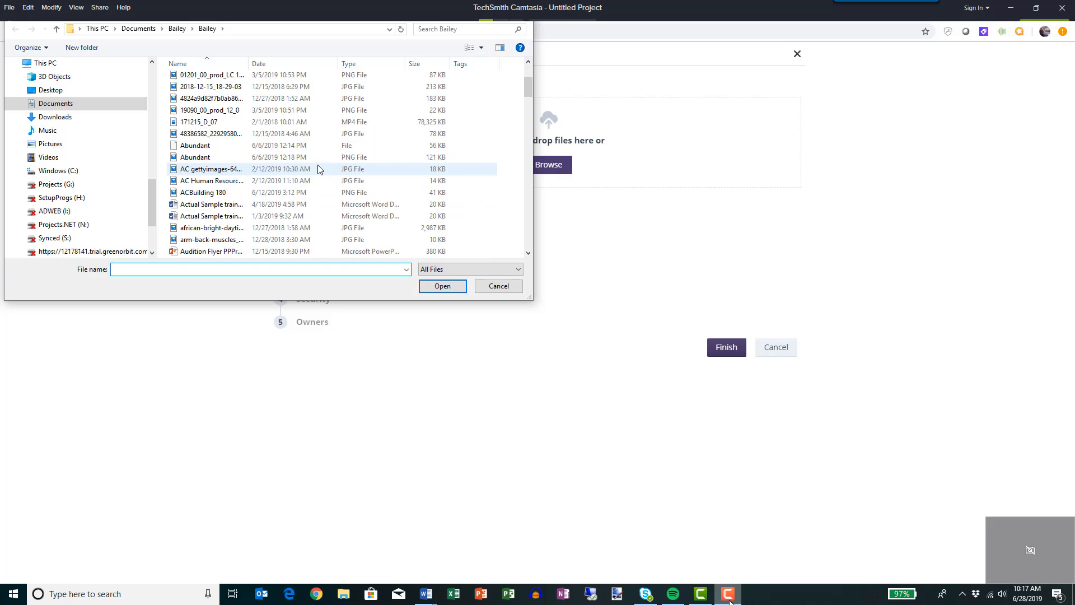
left_click(238, 172)
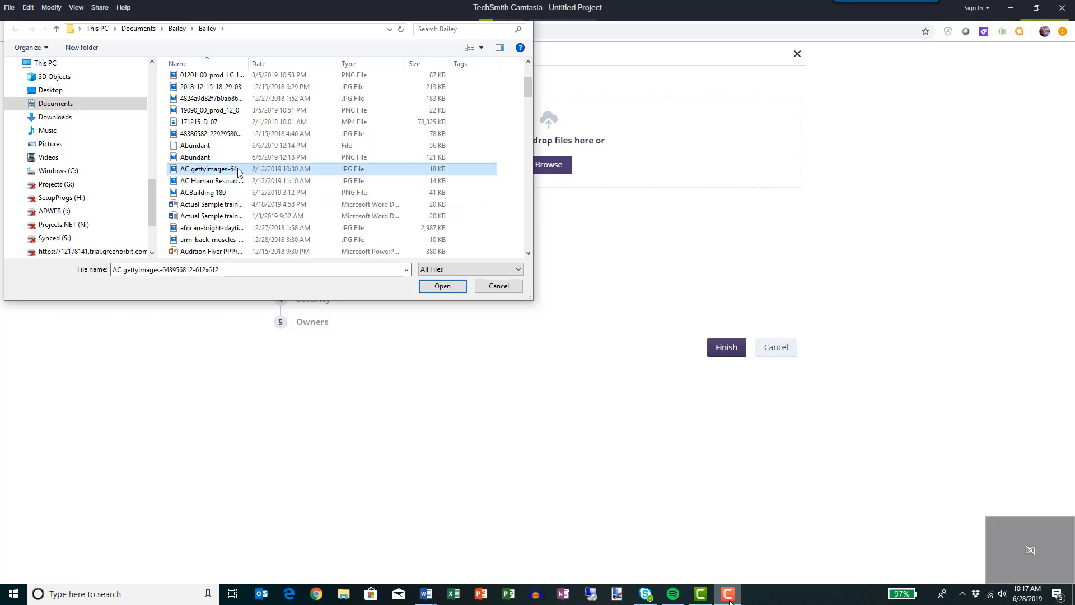
left_click(229, 181, "ctrl")
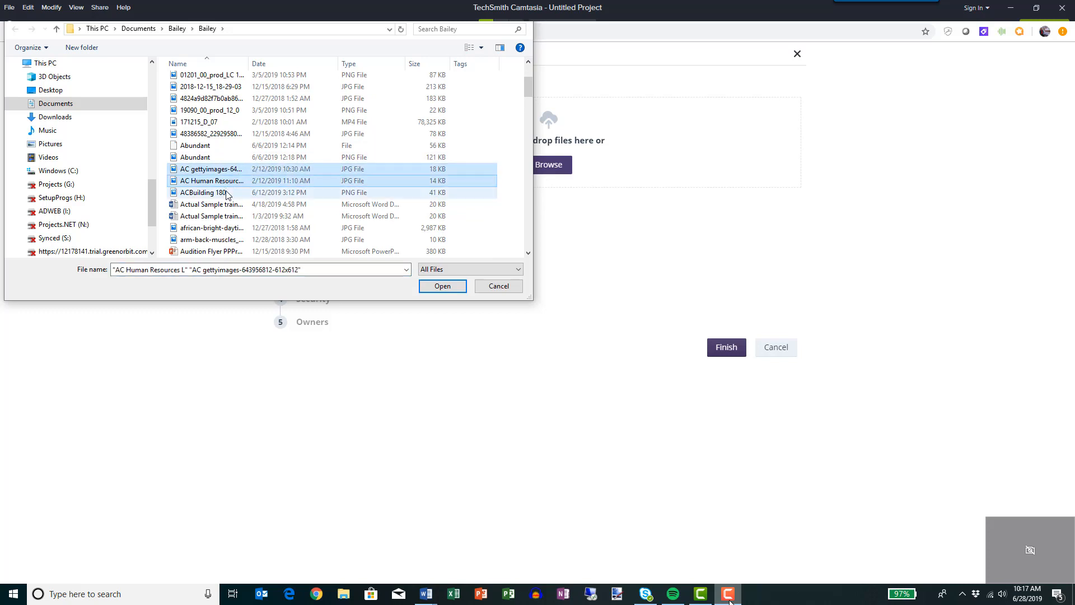
left_click(227, 194, "ctrl")
left_click(228, 205, "ctrl")
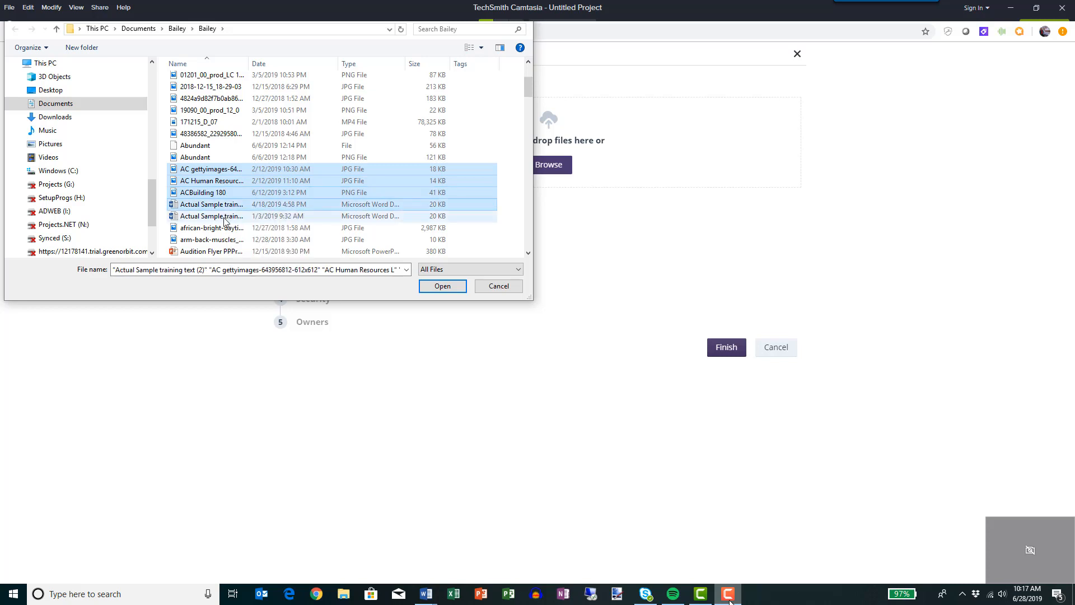
left_click(231, 216, "ctrl")
left_click_drag(251, 194, 602, 169)
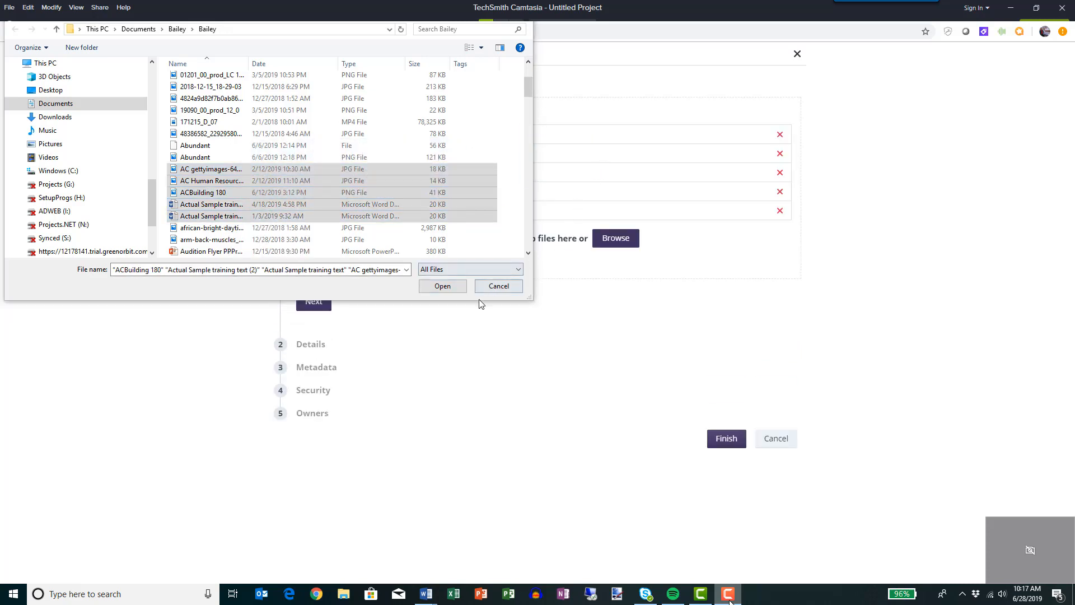
left_click(495, 287)
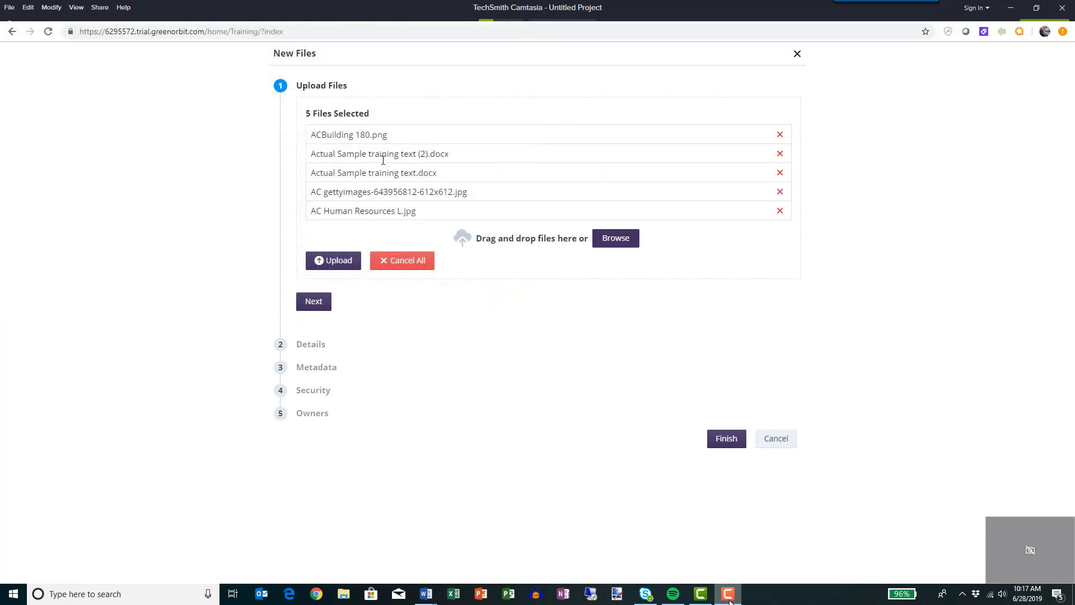
left_click(344, 261)
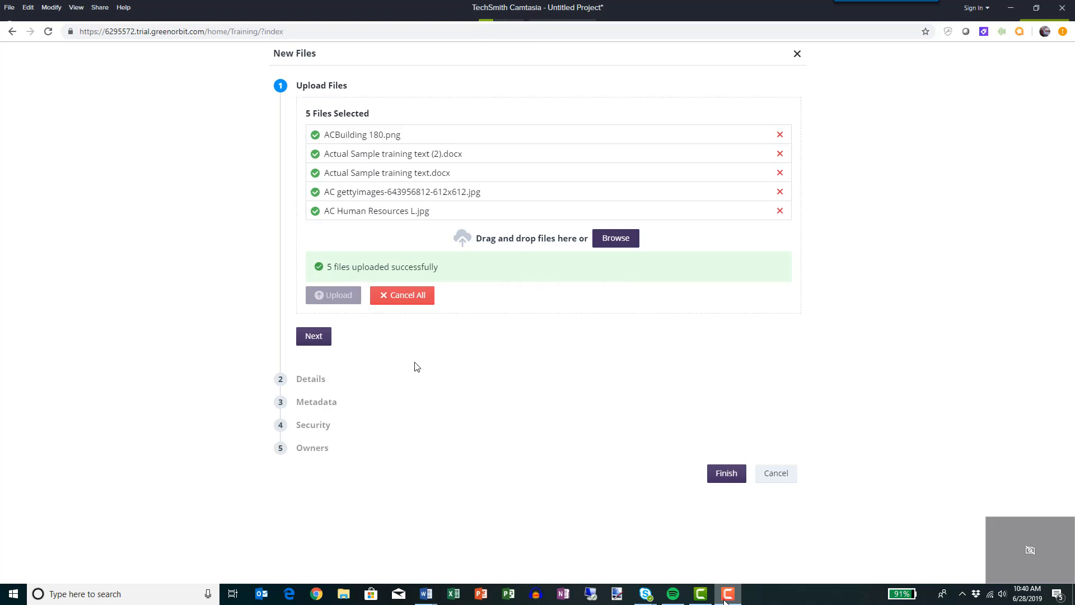
left_click(321, 341)
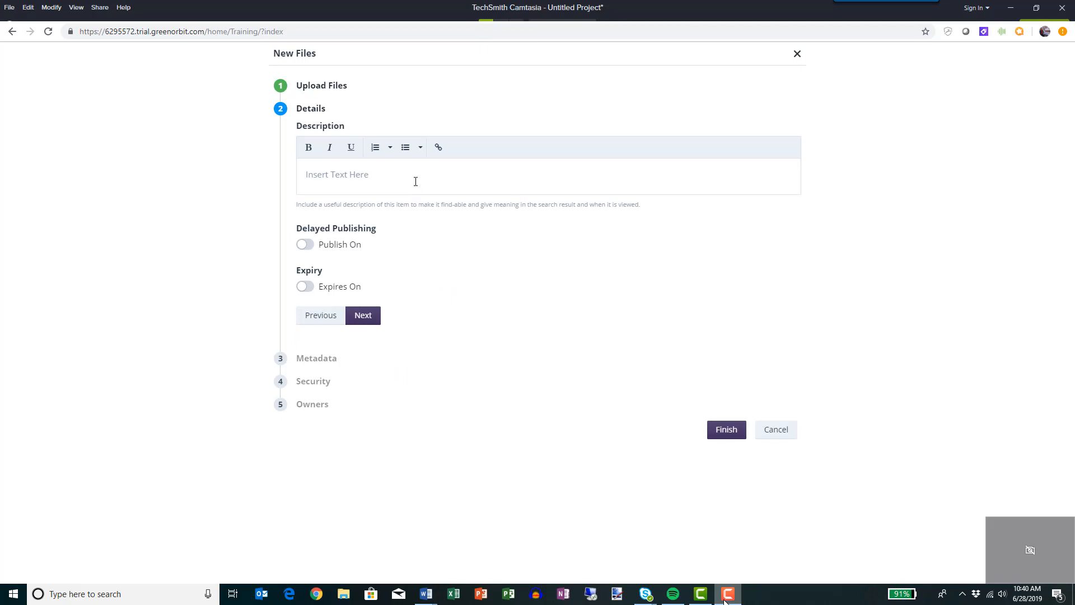
Step: Try the delayed publishing and expiry options for the uploaded files, switching both back off
left_click(416, 180)
left_click(305, 245)
left_click(305, 301)
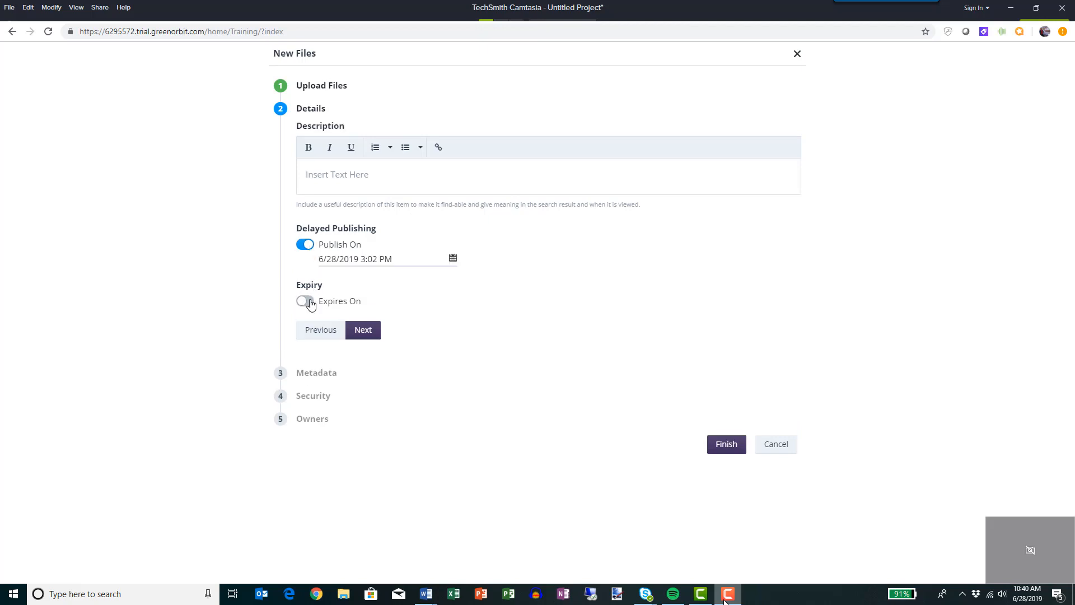
left_click(309, 245)
left_click(308, 287)
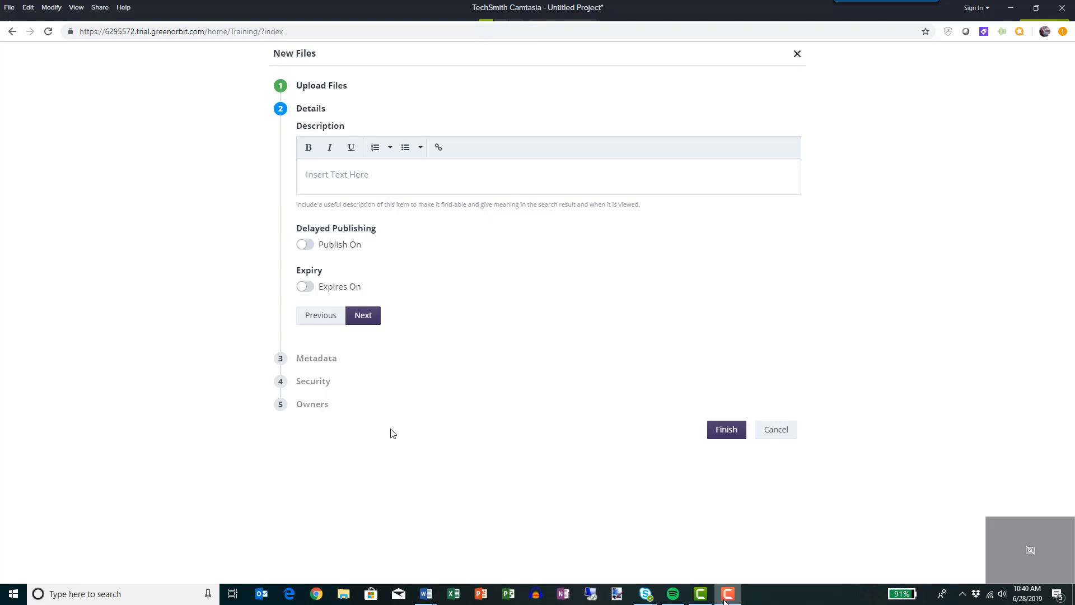
Step: Finish adding the five uploaded files to the Training folder
left_click(716, 437)
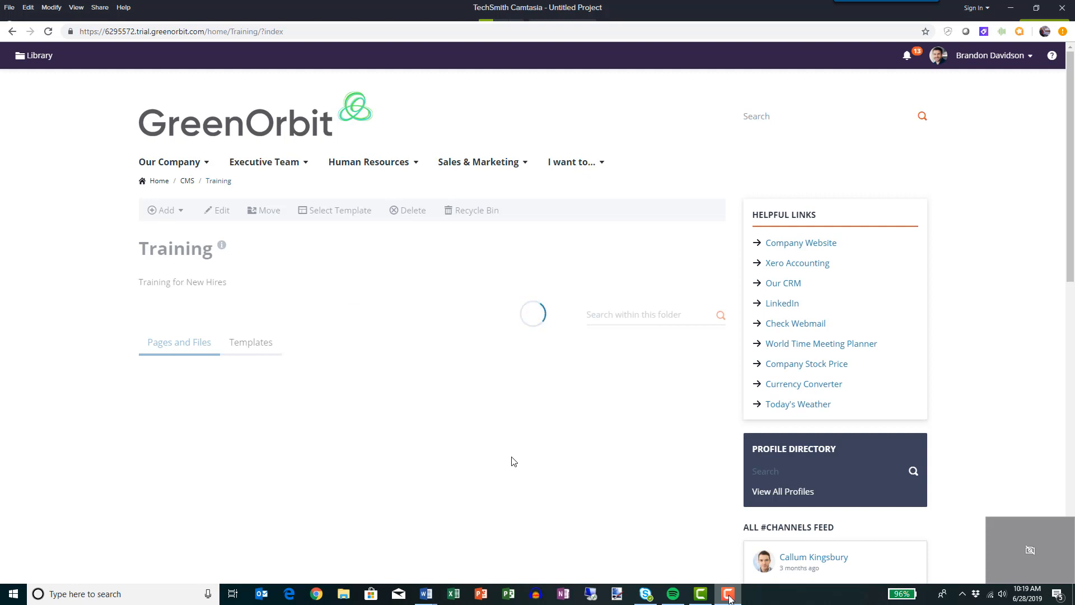
Step: Open Actual Sample training text (2).docx from the Training folder in Word and save the changes to the document
scroll(378, 426, "down", 2)
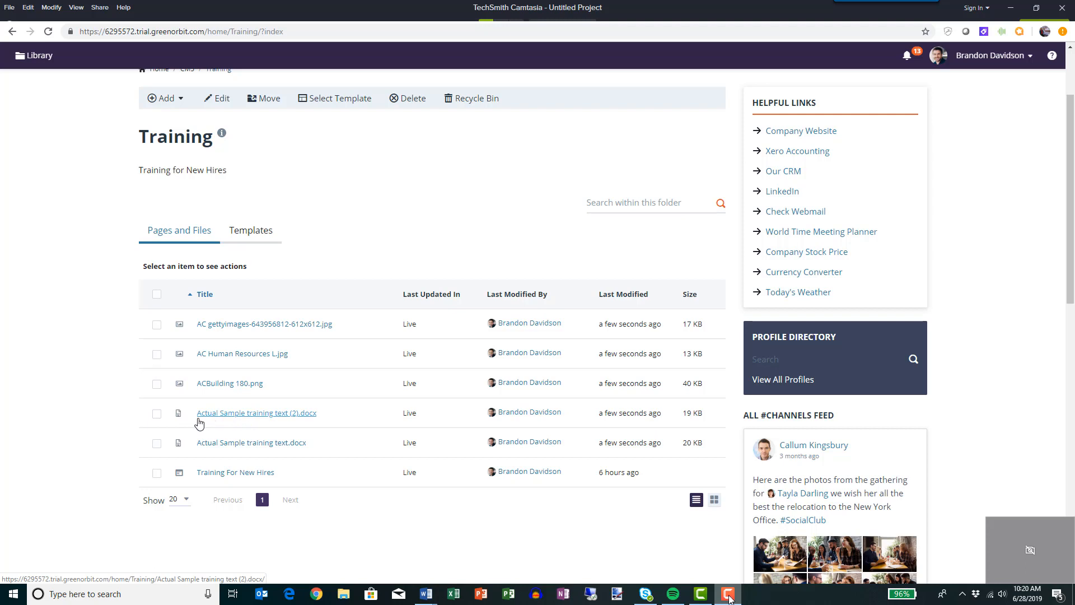
left_click(156, 414)
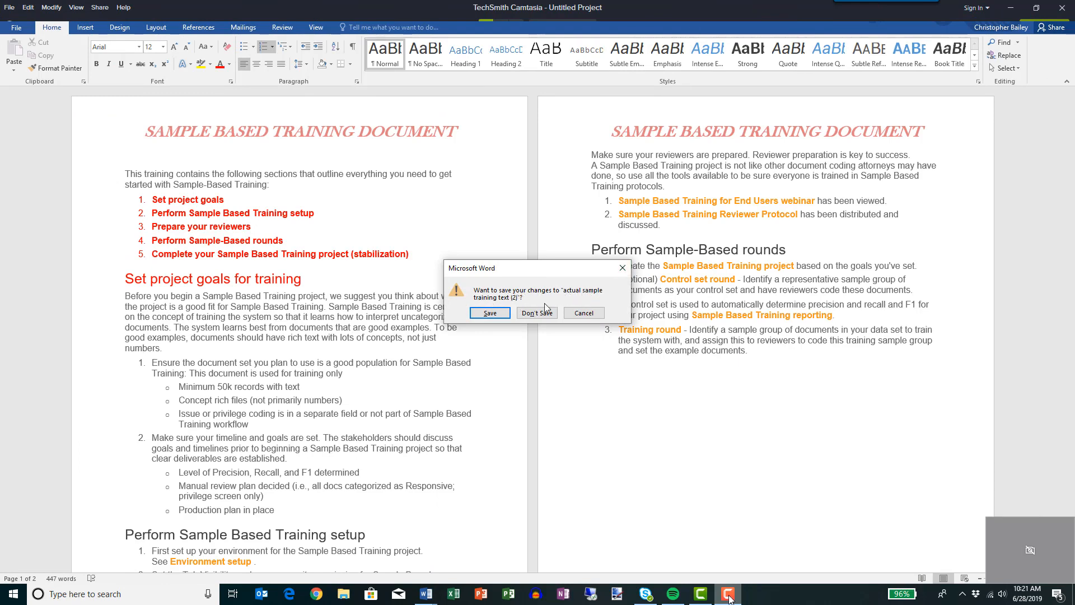
left_click(490, 314)
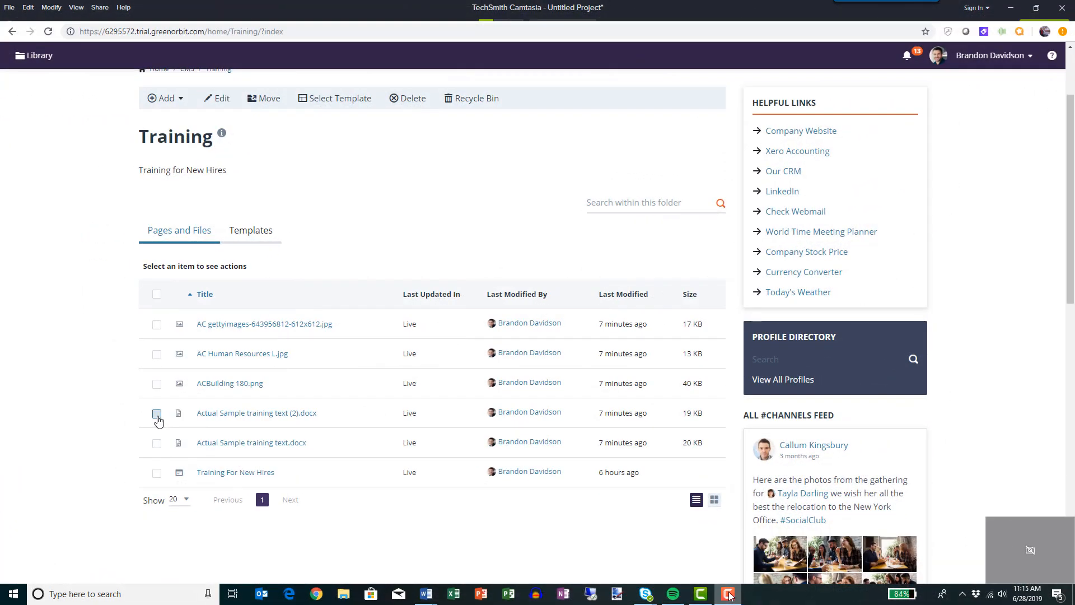
Step: Check the version history of Actual Sample training text (2).docx and close it
left_click(158, 416)
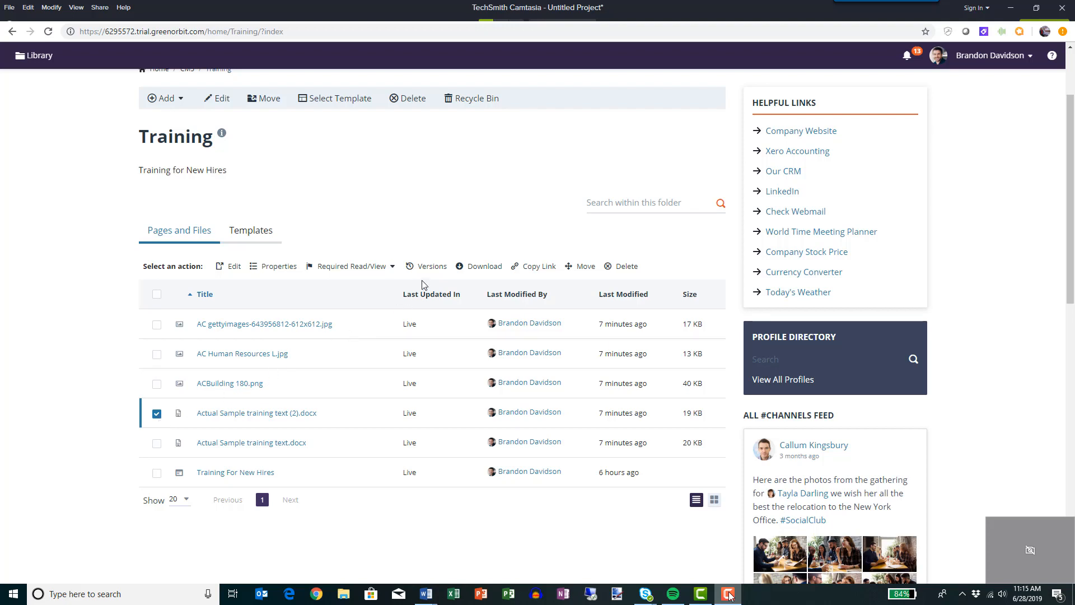
left_click(432, 269)
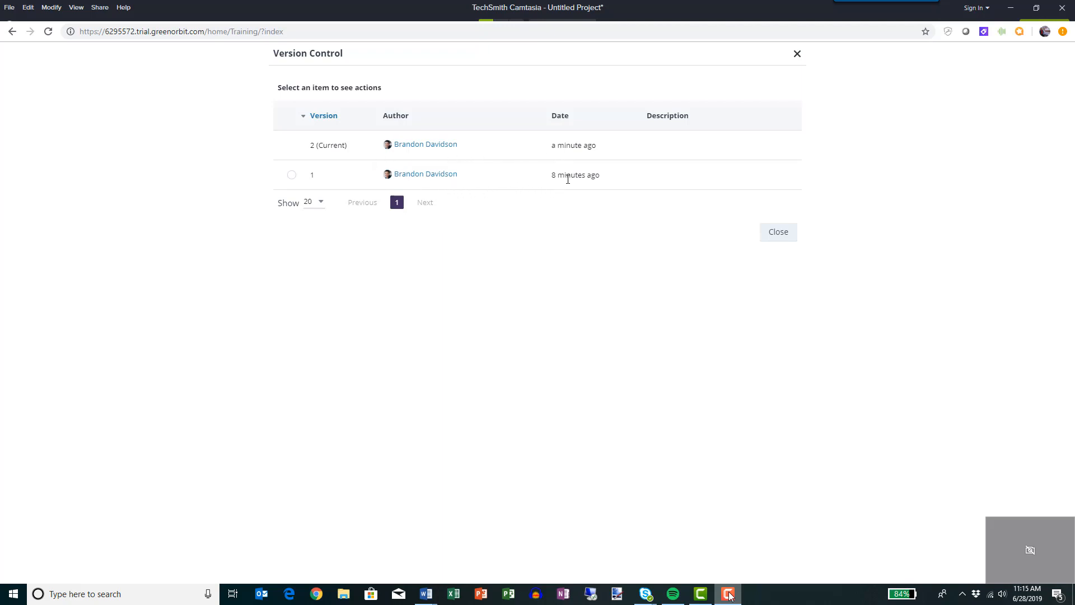
left_click(767, 234)
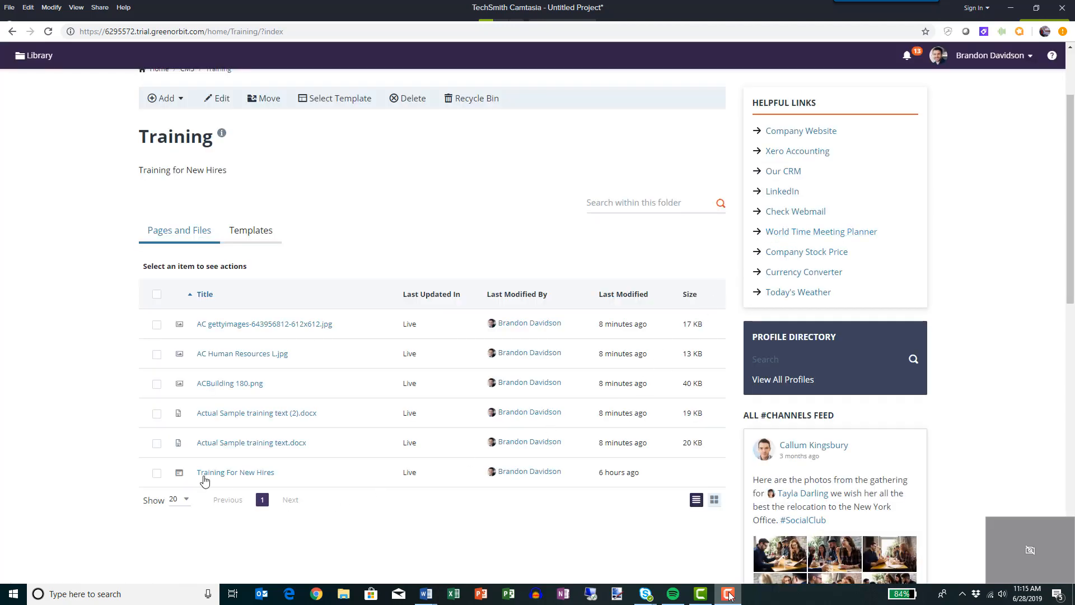
Step: Change the title of Actual Sample training text (2).docx to Actual Sample training text in its properties and save
left_click(157, 415)
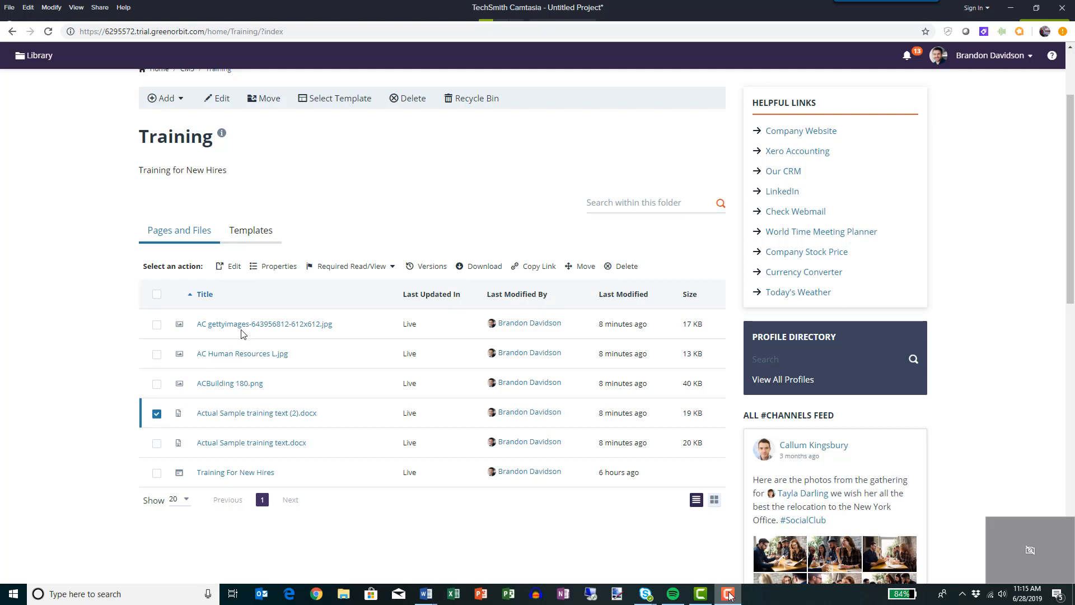
left_click(277, 268)
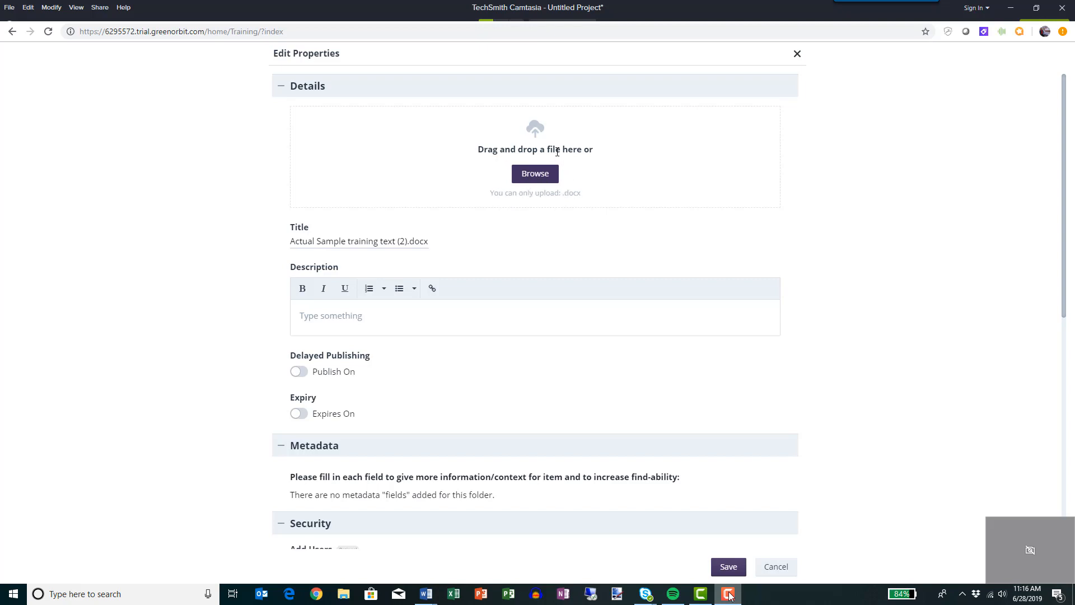
left_click(425, 243)
key("BackSpace")
key("BackSpace")
key("BackSpace")
key("BackSpace")
key("BackSpace")
scroll(357, 363, "down", 3)
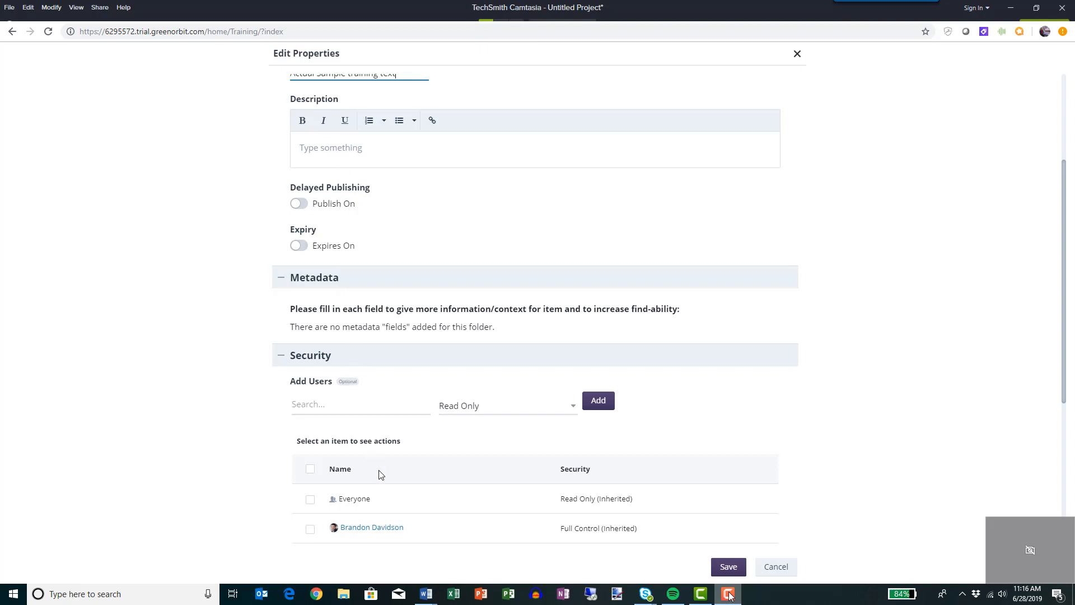
scroll(411, 482, "down", 3)
scroll(411, 483, "down", 3)
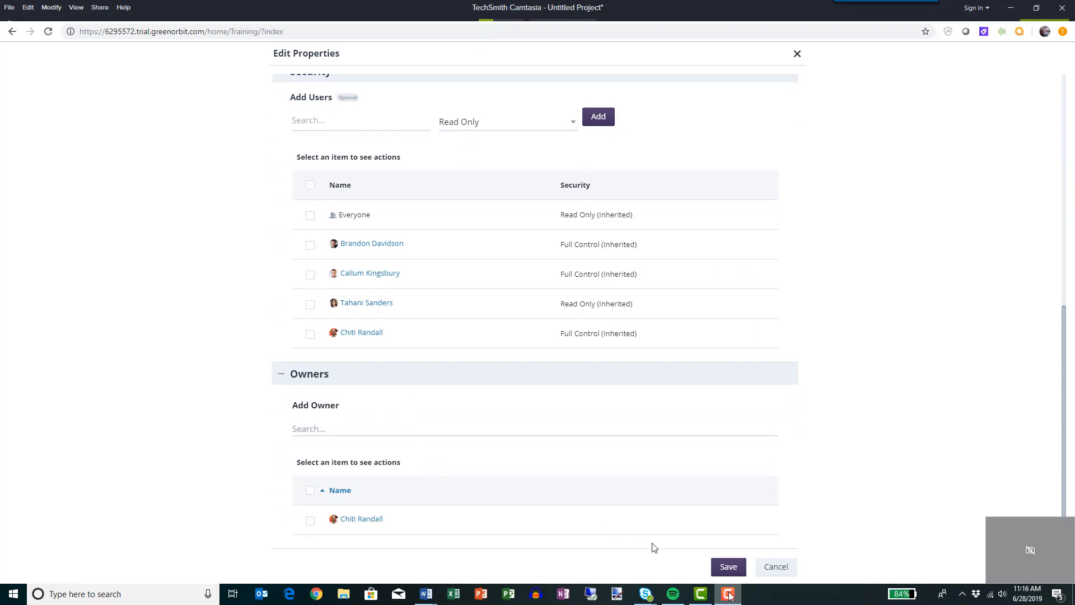
left_click(728, 567)
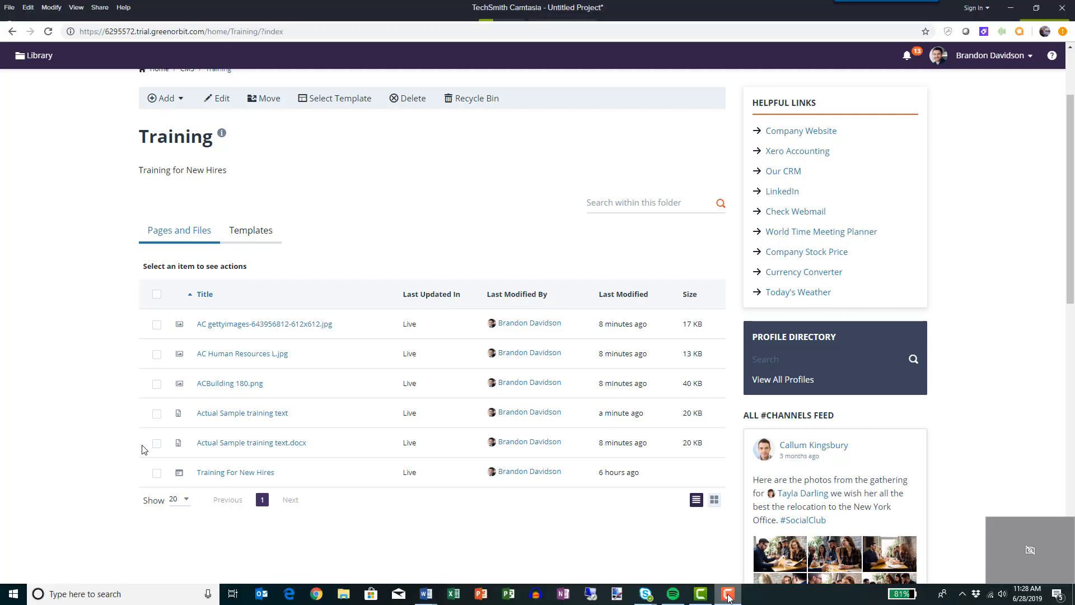
Step: Copy the link of the Actual Sample training text file to the clipboard
left_click(157, 415)
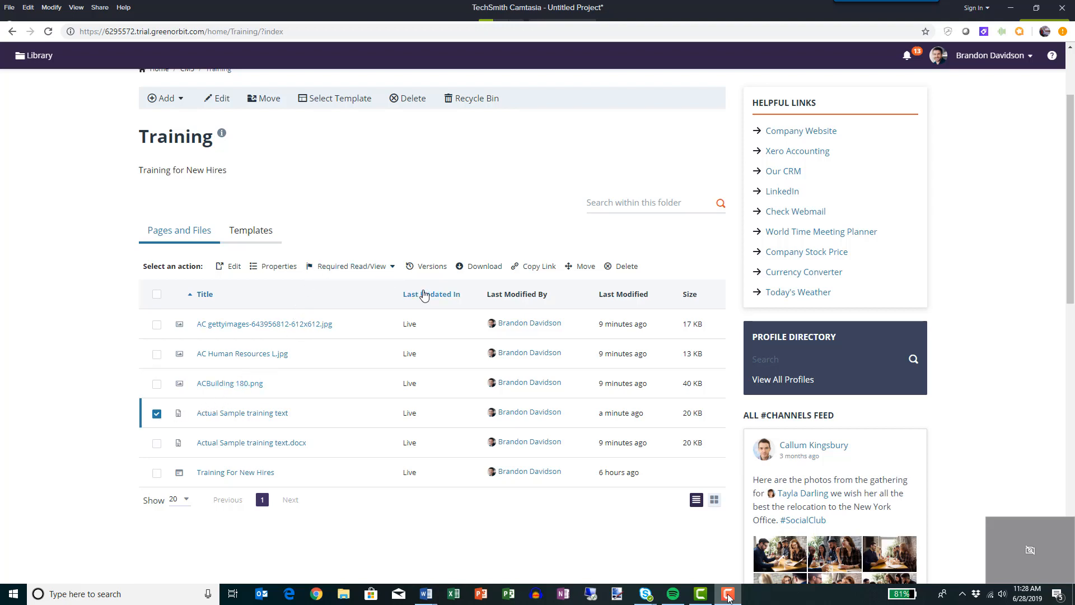
left_click(536, 266)
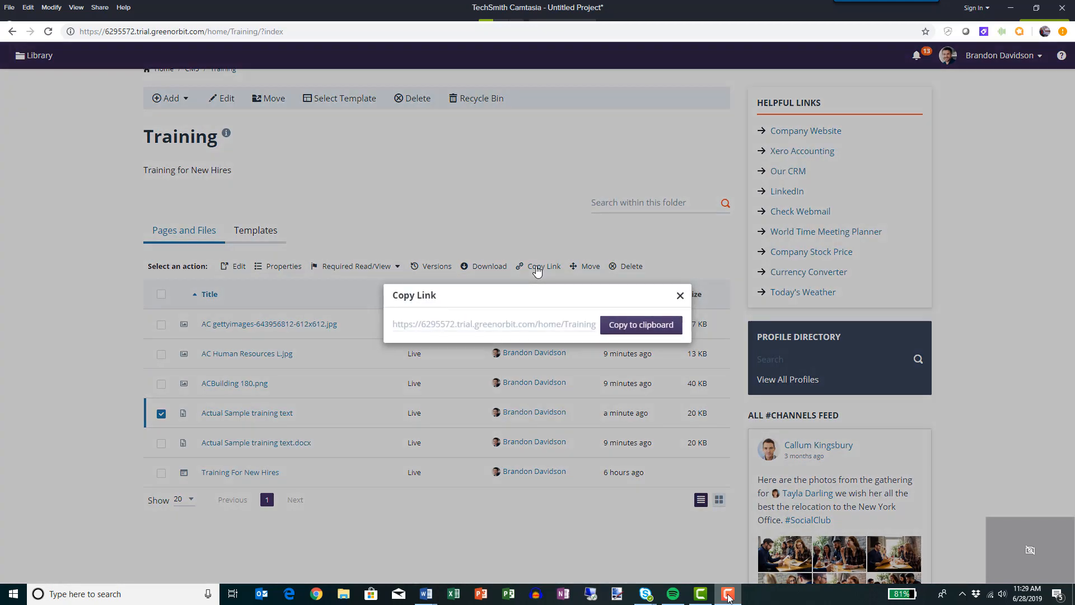
left_click(631, 328)
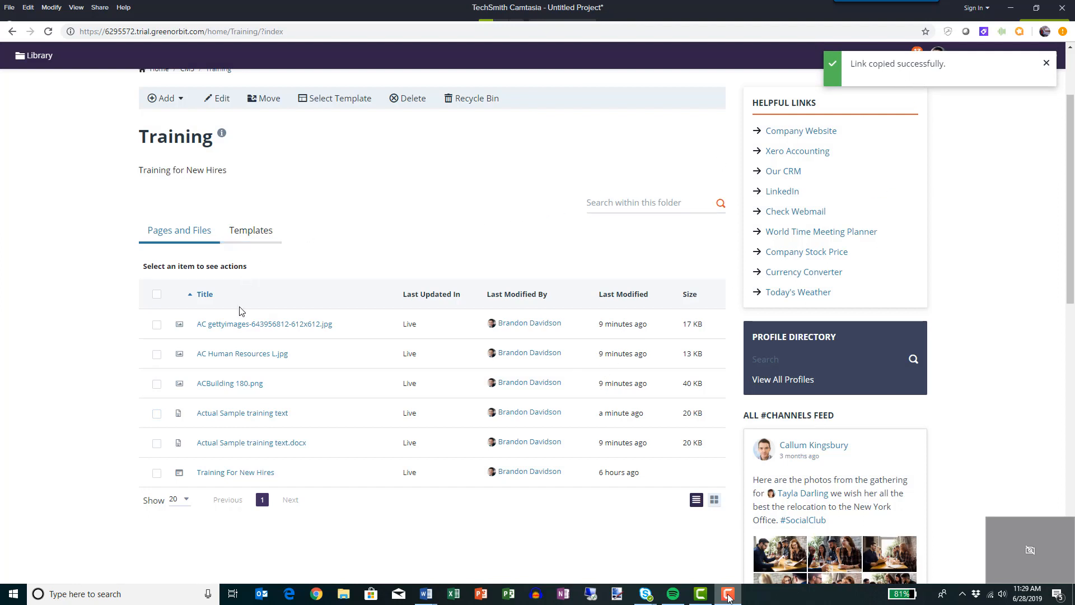
Step: Open the Training For New Hires page for editing in its Live version and activate its main formatted text block
left_click(214, 473)
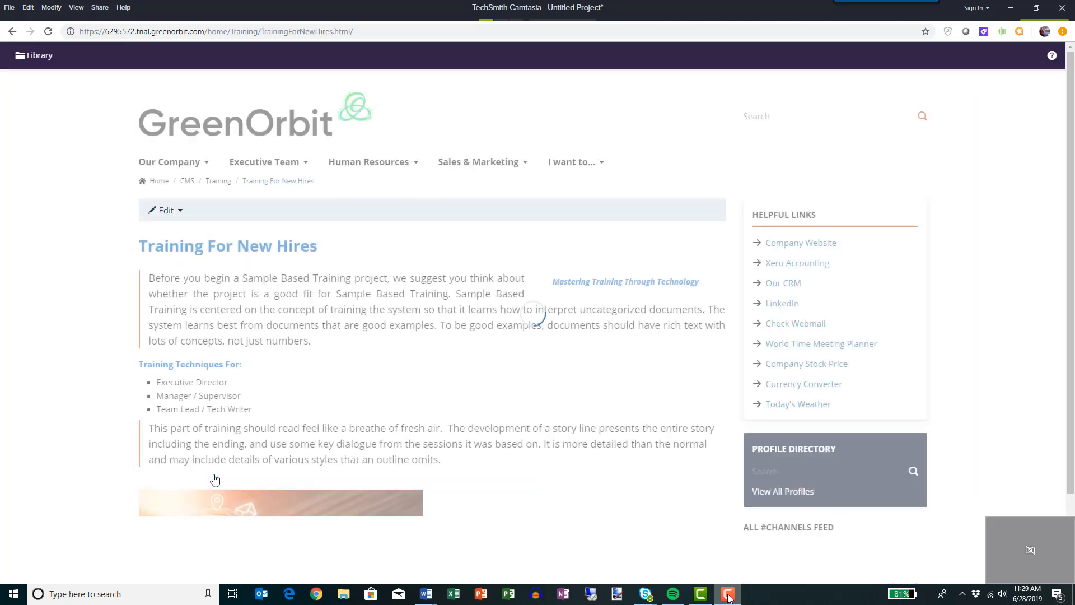
left_click(182, 213)
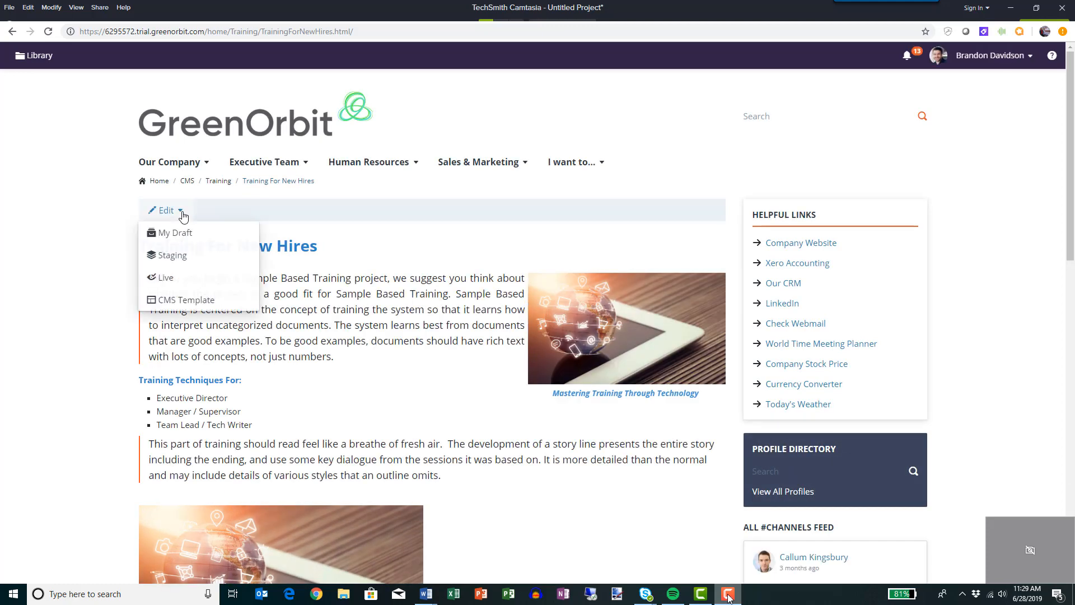
left_click(166, 279)
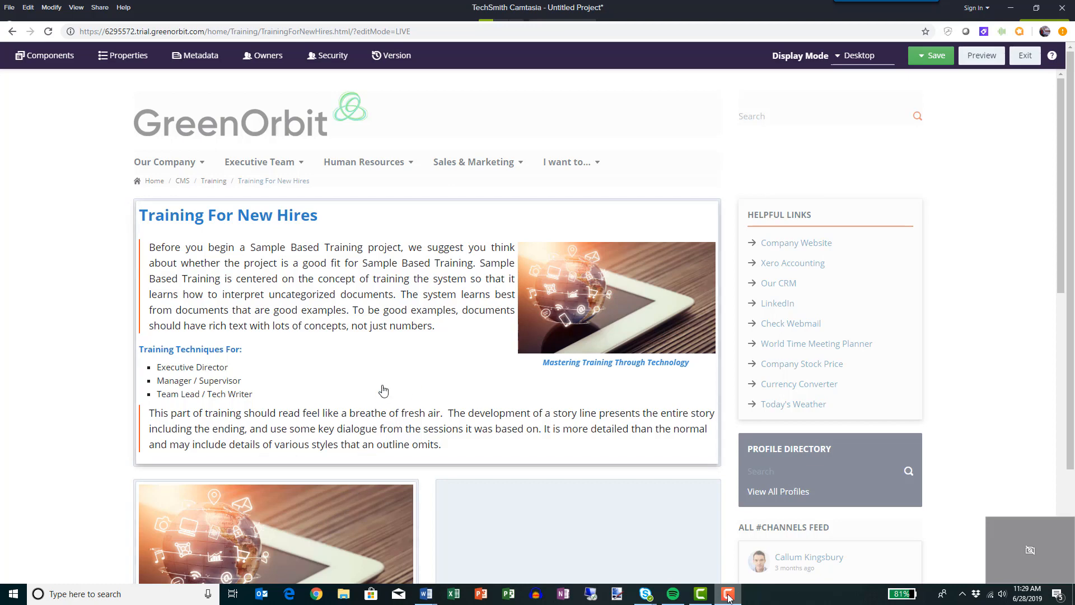
left_click(393, 357)
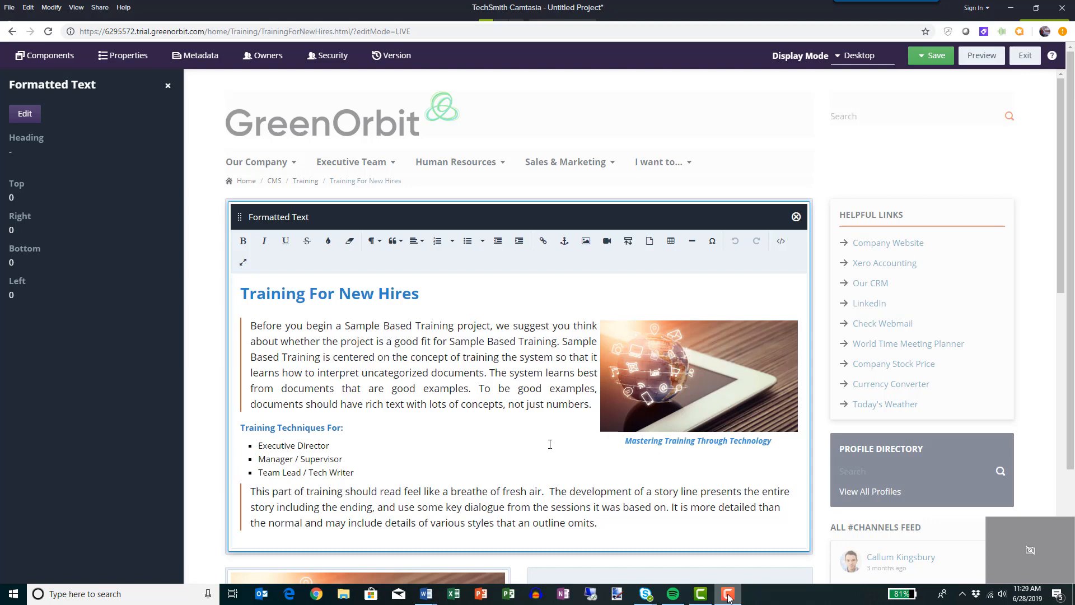
left_click(684, 388)
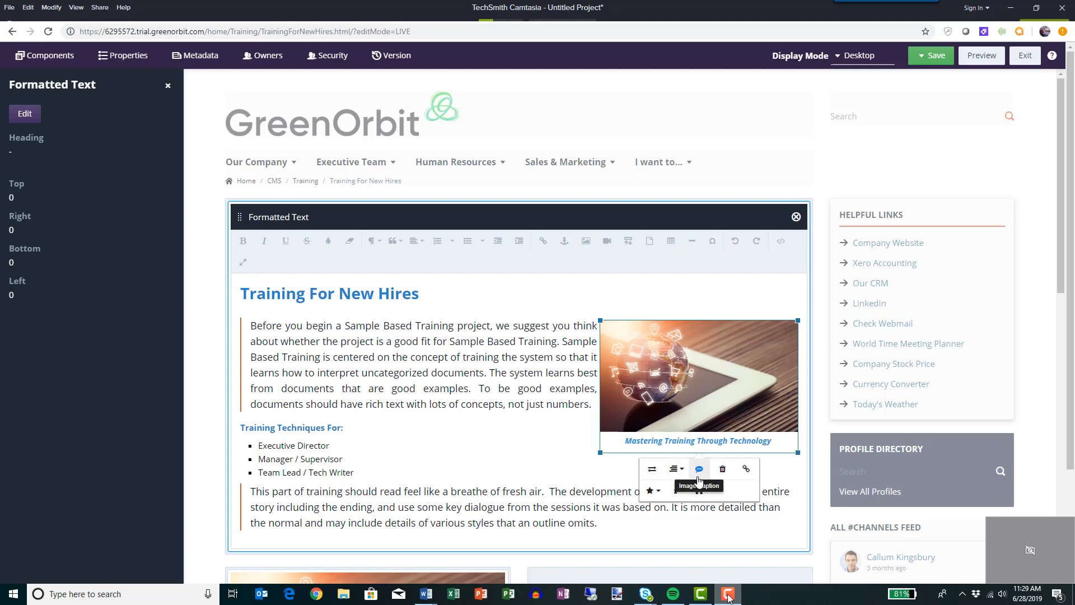
left_click(745, 473)
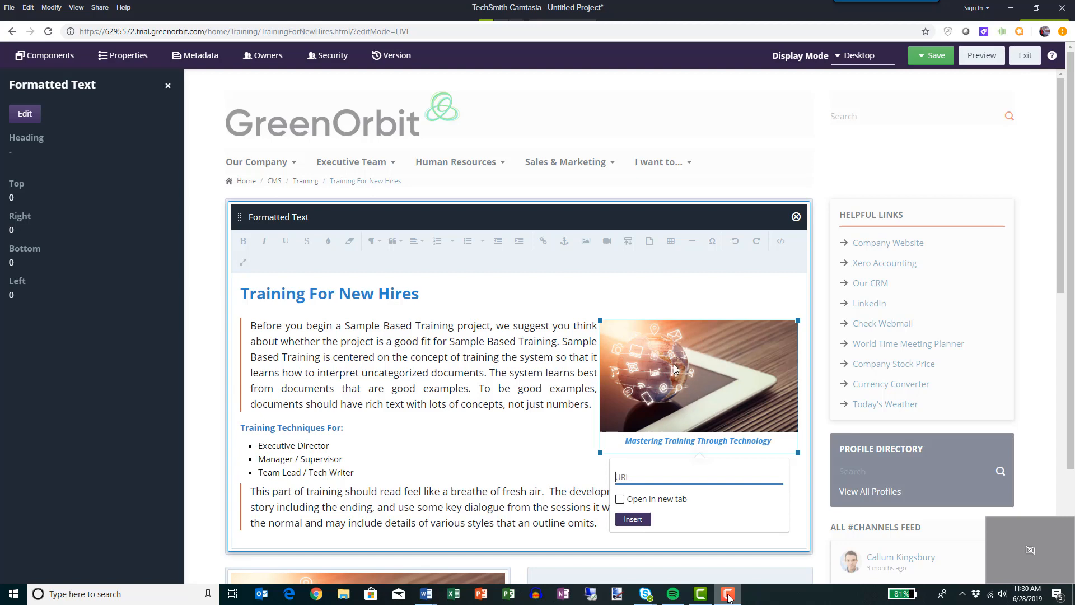
left_click(557, 455)
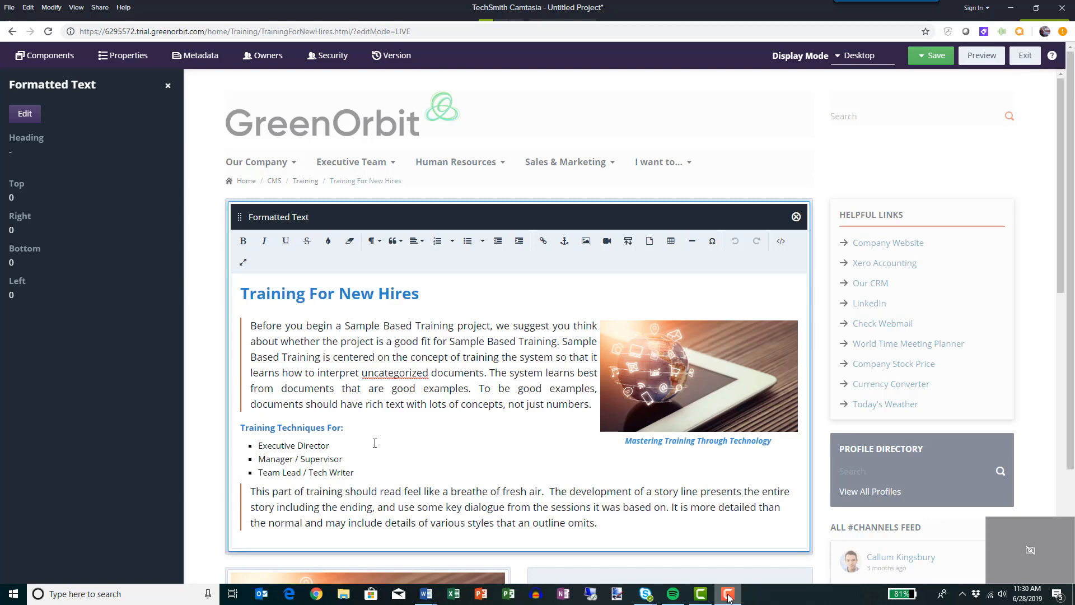
Step: Link the Executive Director bullet text to the copied Actual Sample training text file URL, set to open in a new tab
left_click_drag(331, 445, 254, 444)
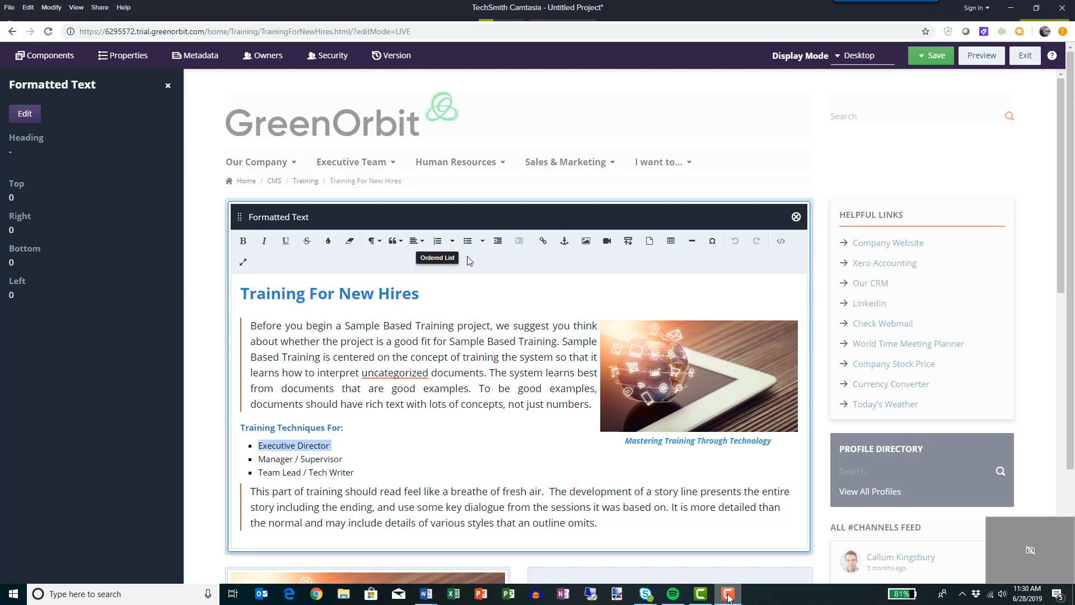
left_click(544, 241)
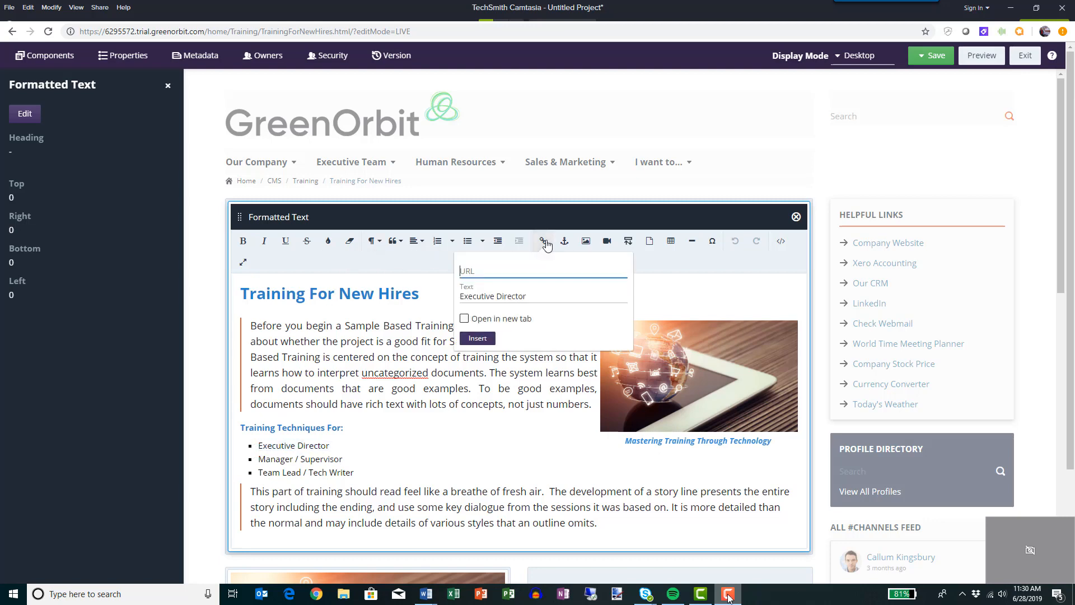
right_click(511, 271)
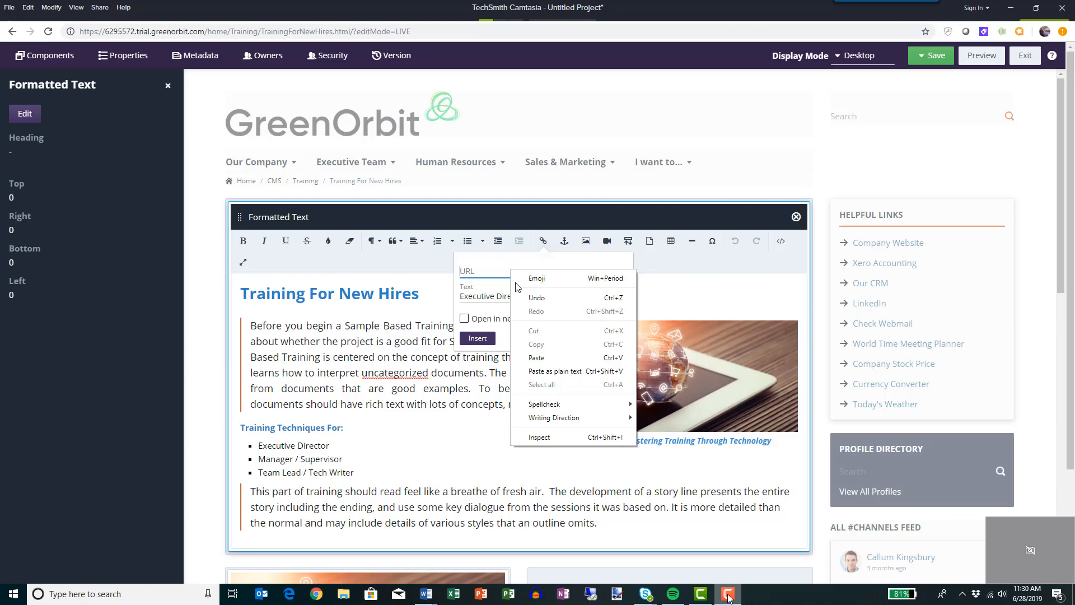
left_click(534, 357)
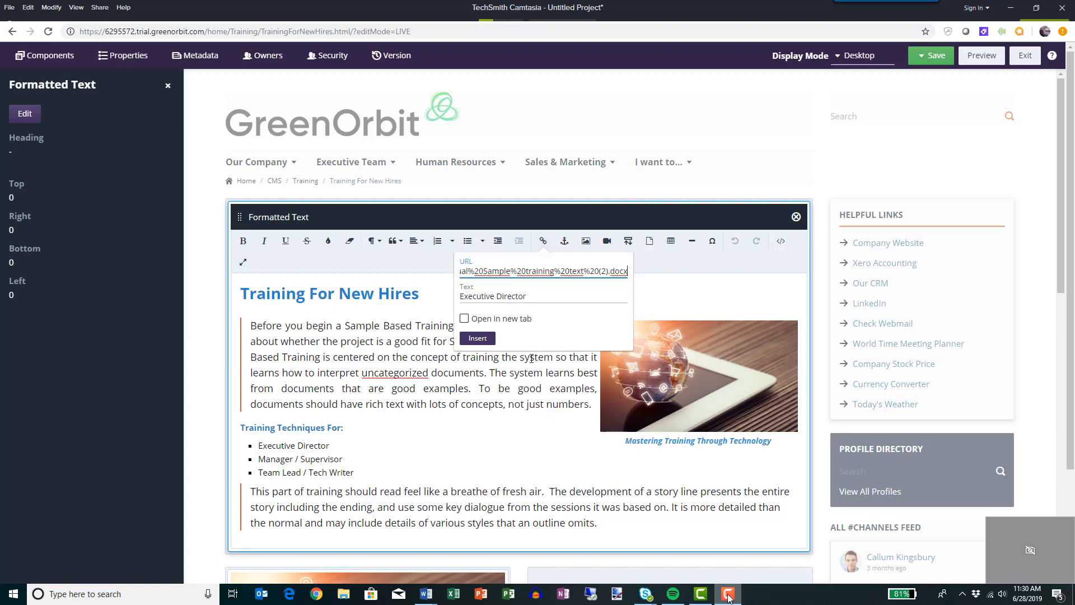
left_click(464, 319)
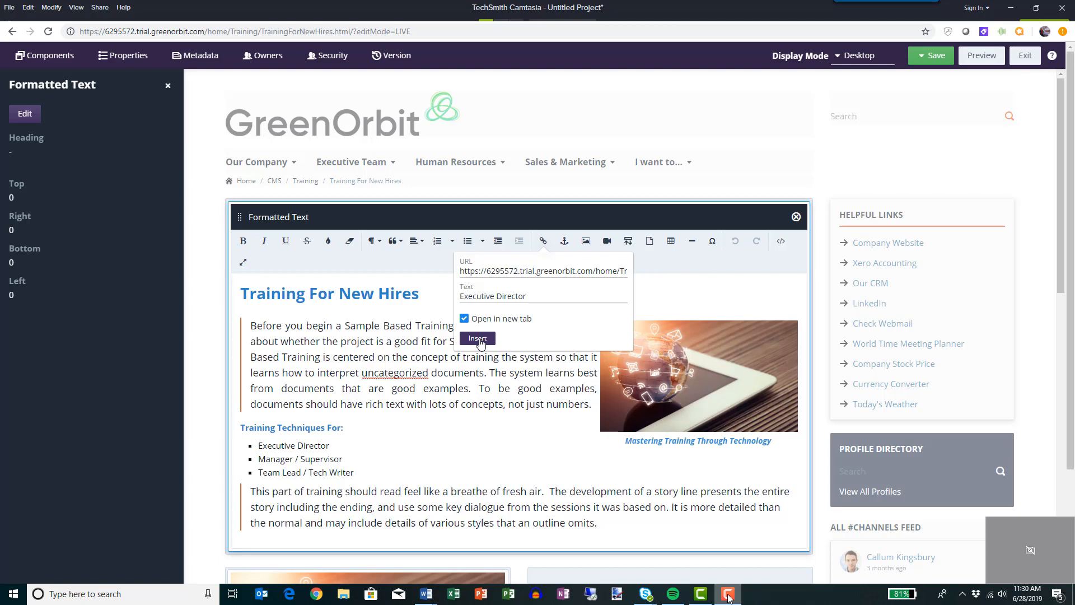
left_click(477, 339)
left_click(393, 465)
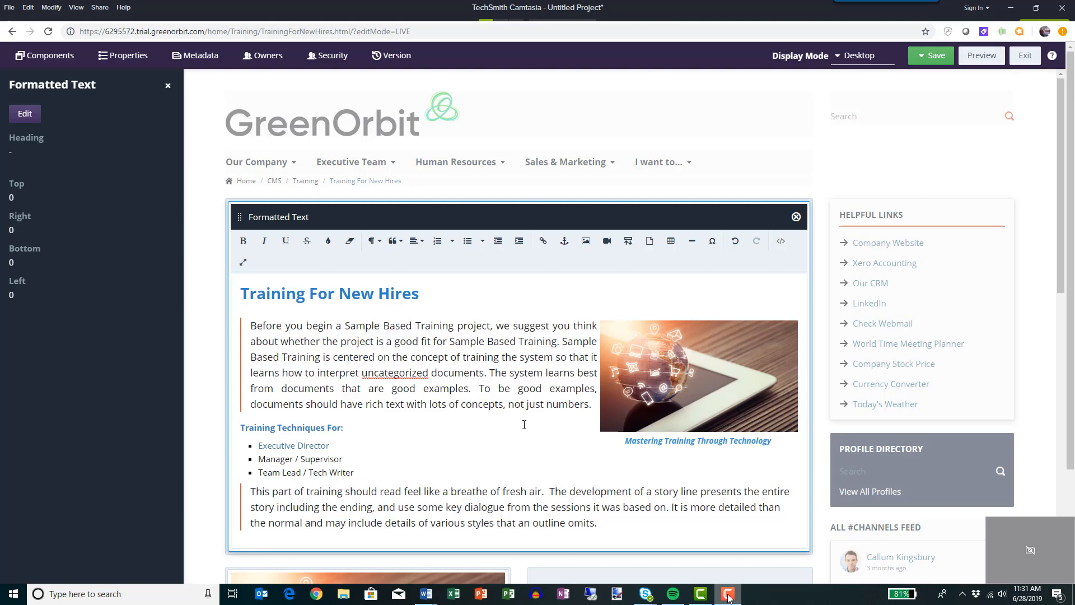
Step: Publish the Training For New Hires page to Live and exit, with the description "Added link"
left_click(929, 55)
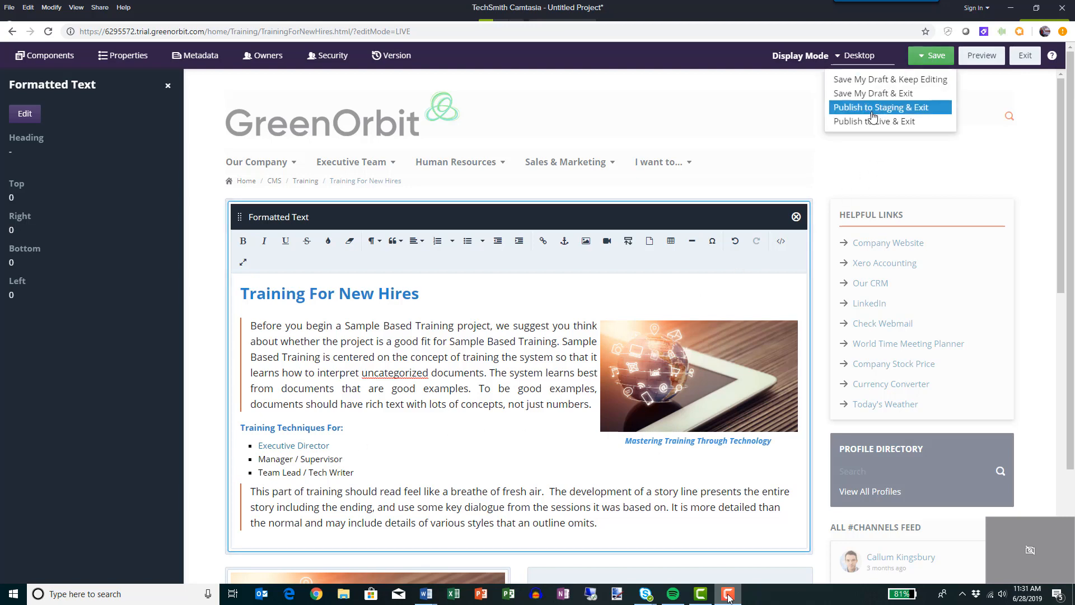
left_click(873, 124)
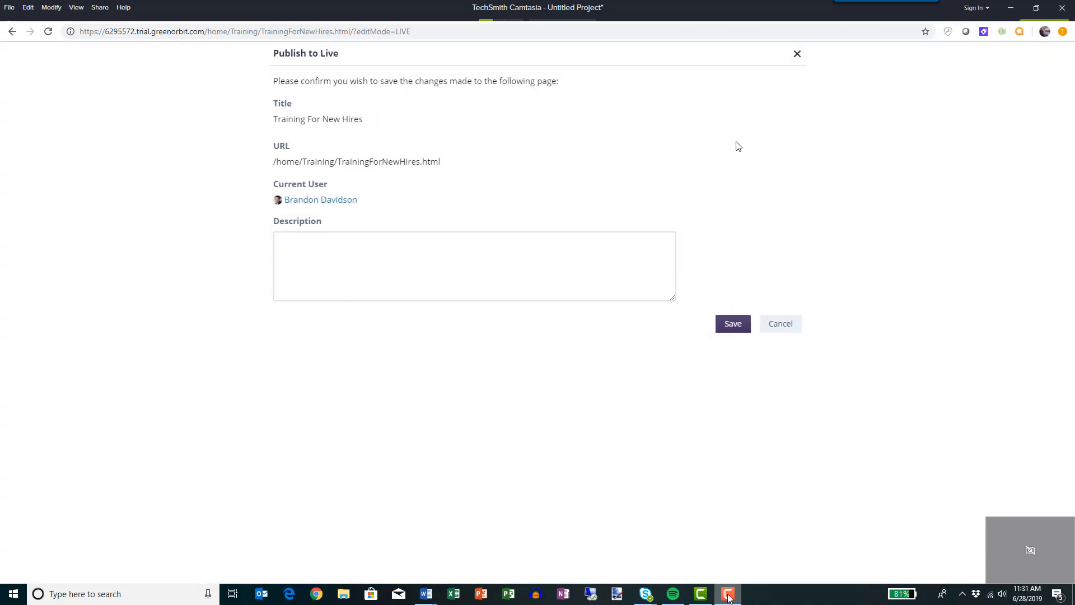
left_click(513, 280)
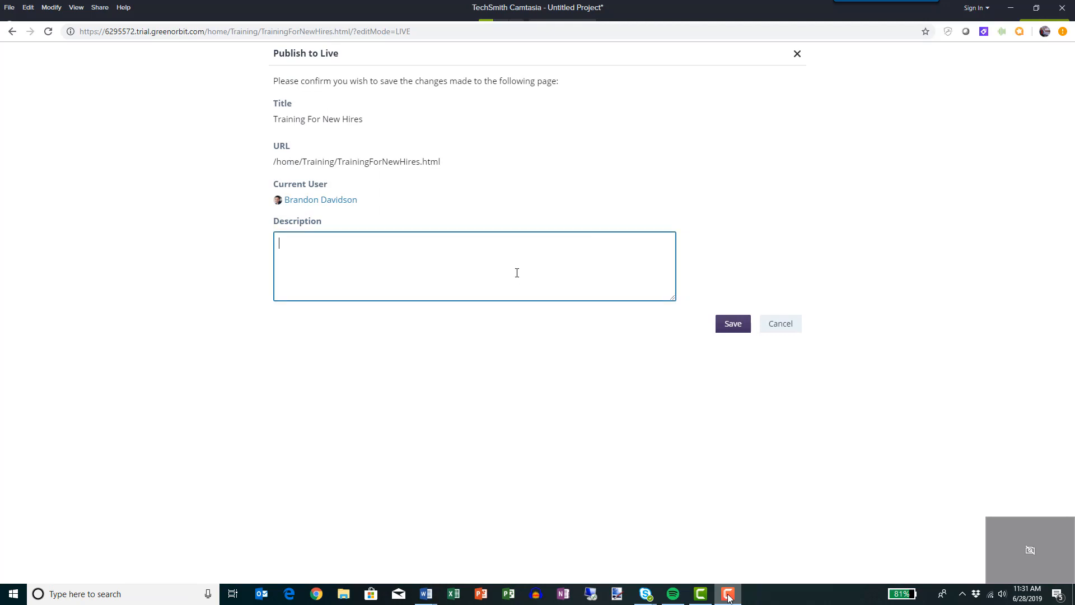
type("Added ")
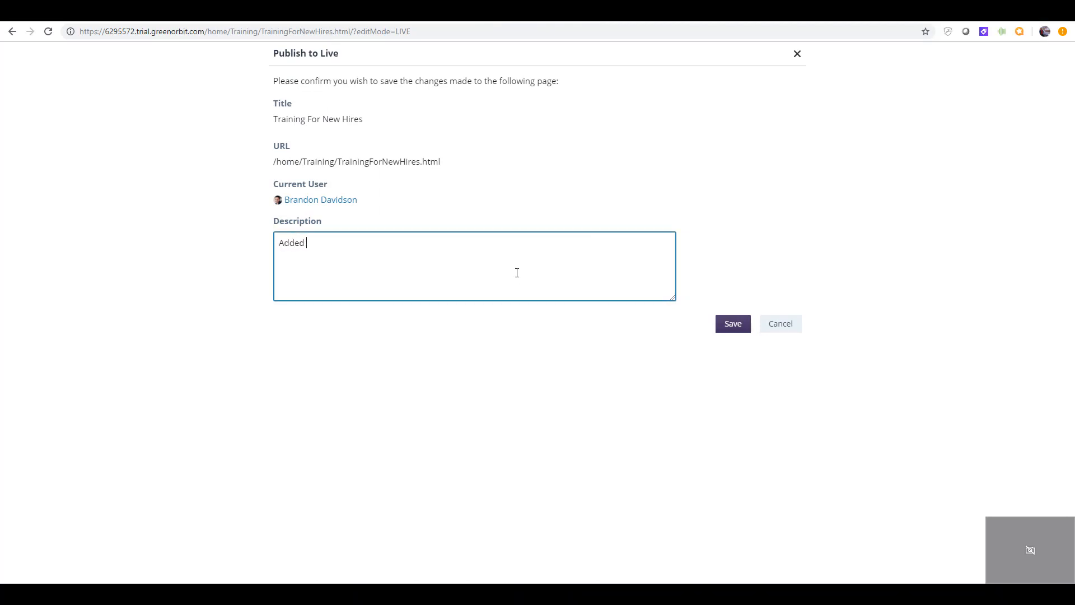
type("link")
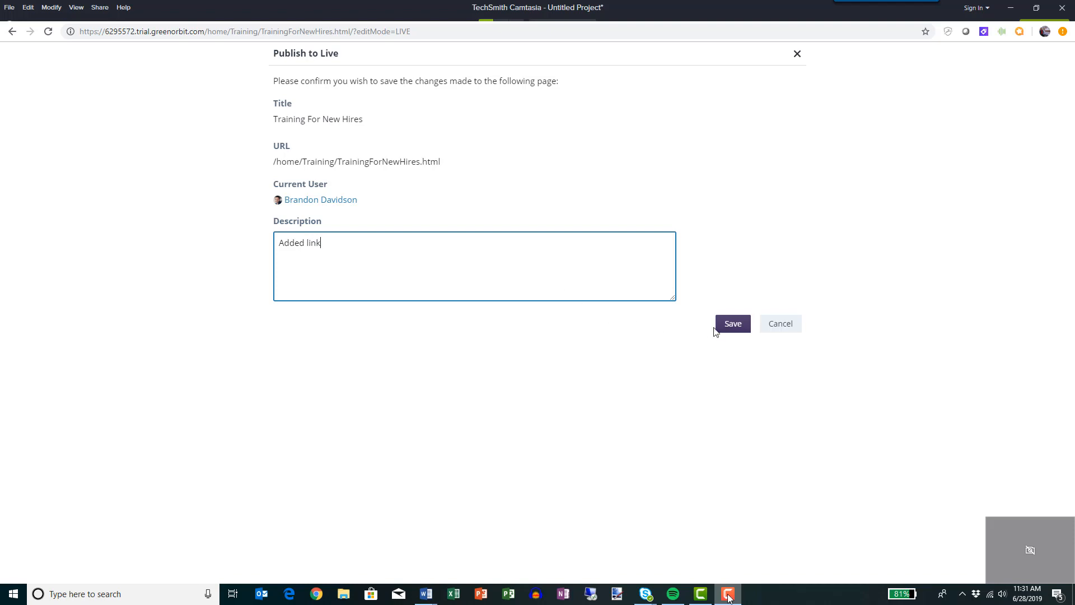
left_click(735, 329)
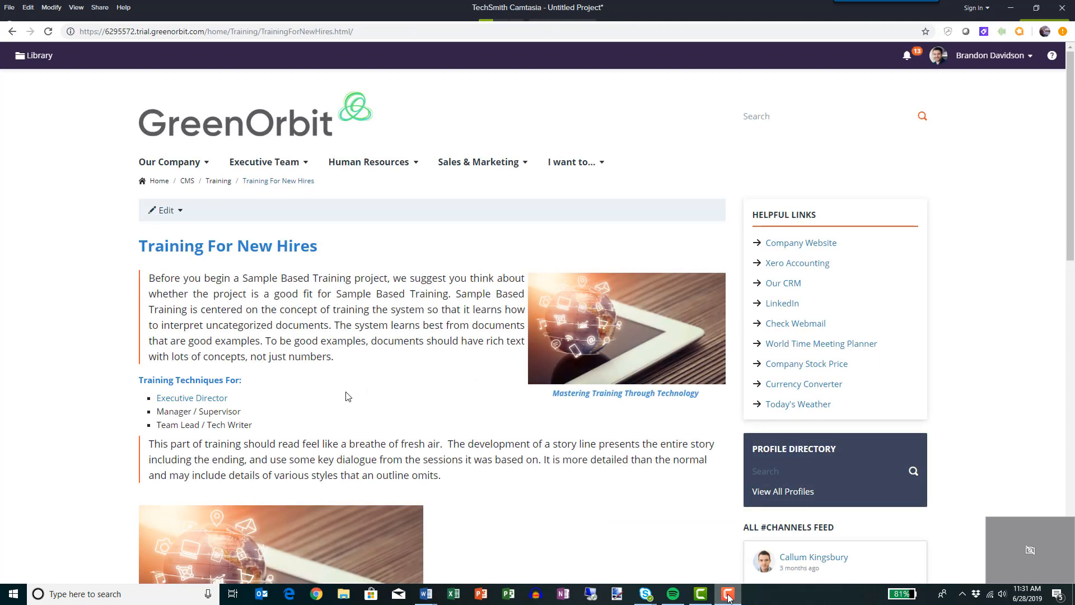
Step: Test the Executive Director link on the published page and cancel saving the document it offers
left_click(209, 401)
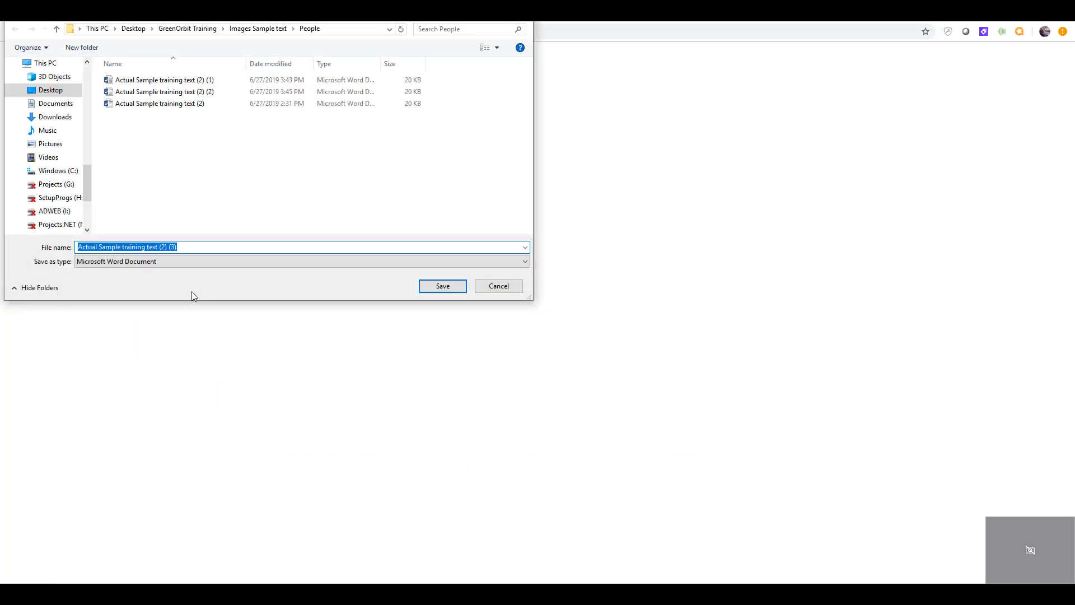
left_click(498, 288)
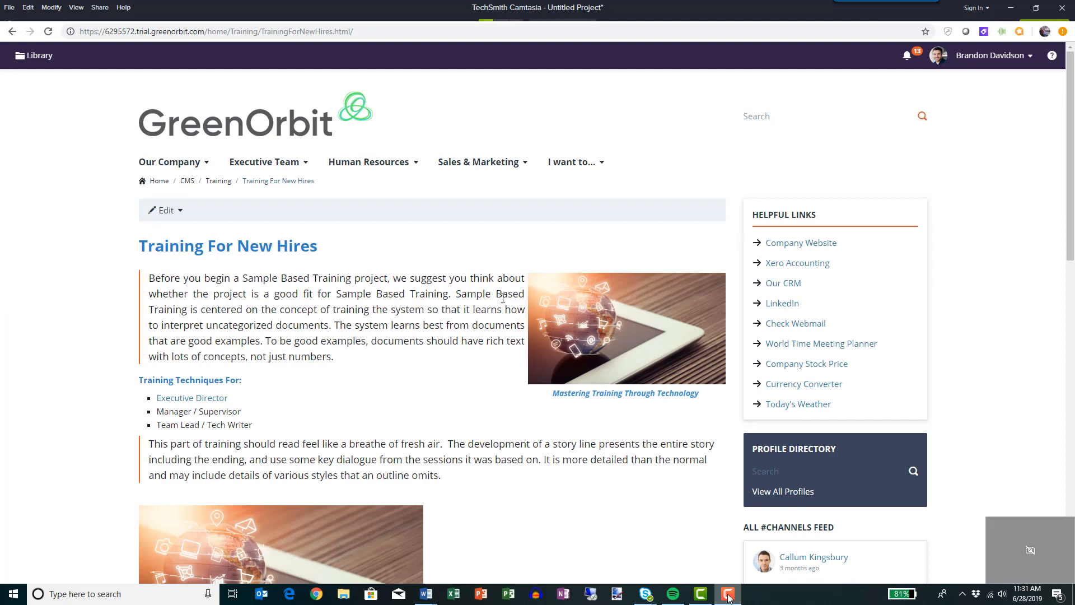